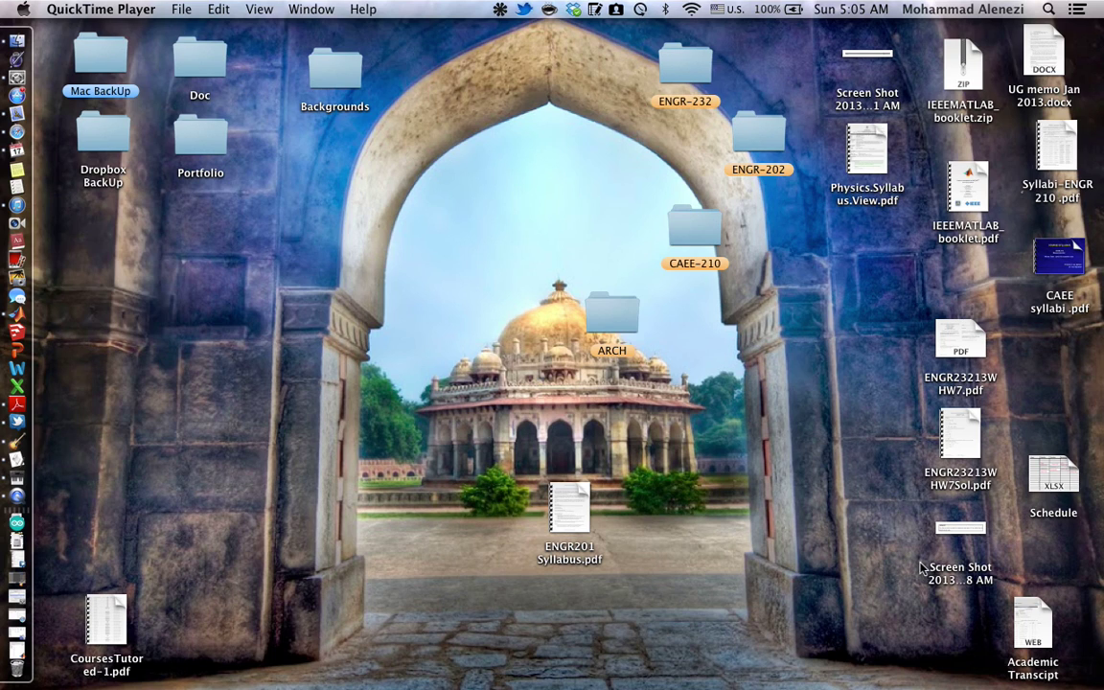
# Open the pedometer app folder in Finder, launch MATLAB, and pick Experiment1.m.
pyautogui.click(432, 445)
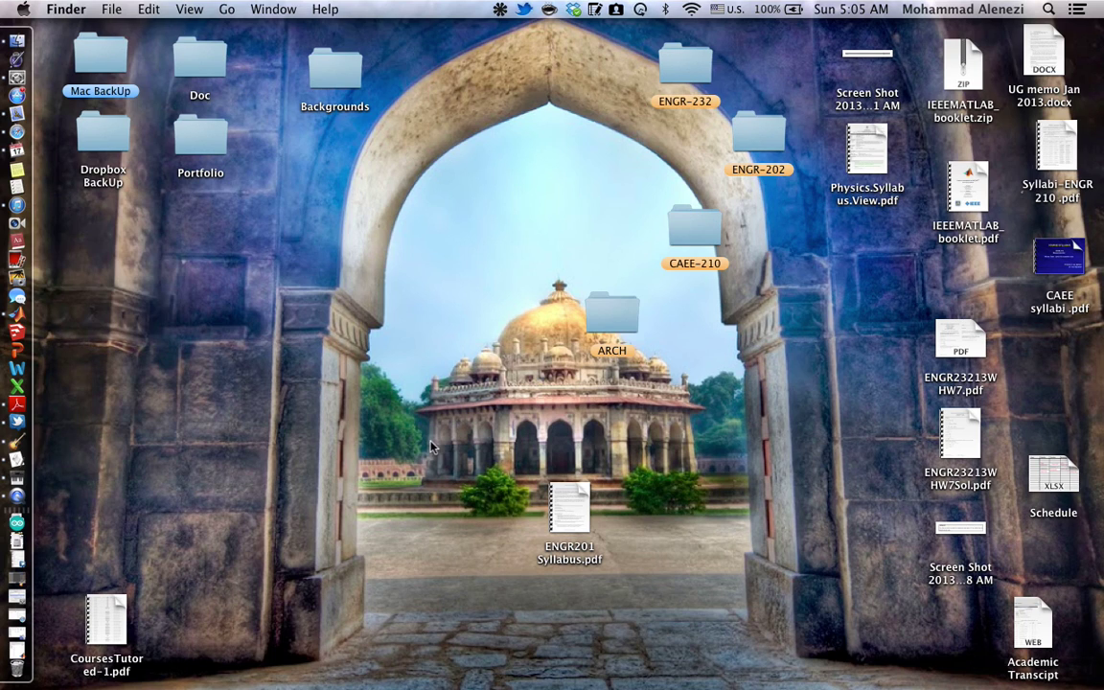
pyautogui.moveTo(858, 573); pyautogui.dragTo(948, 616)
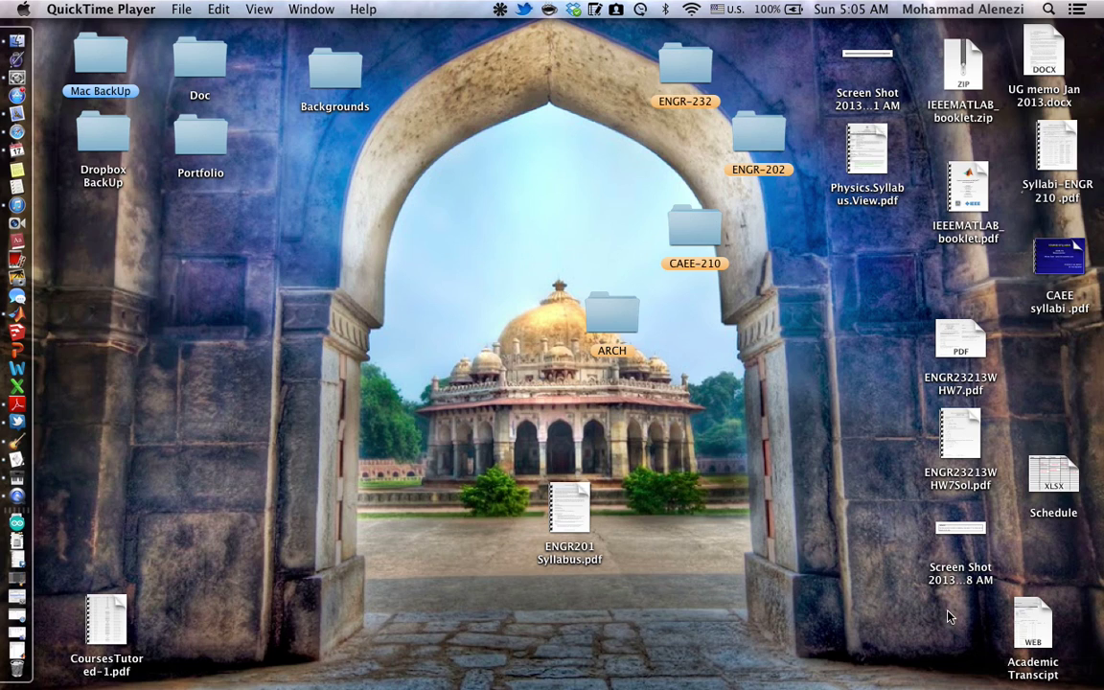
pyautogui.click(16, 644)
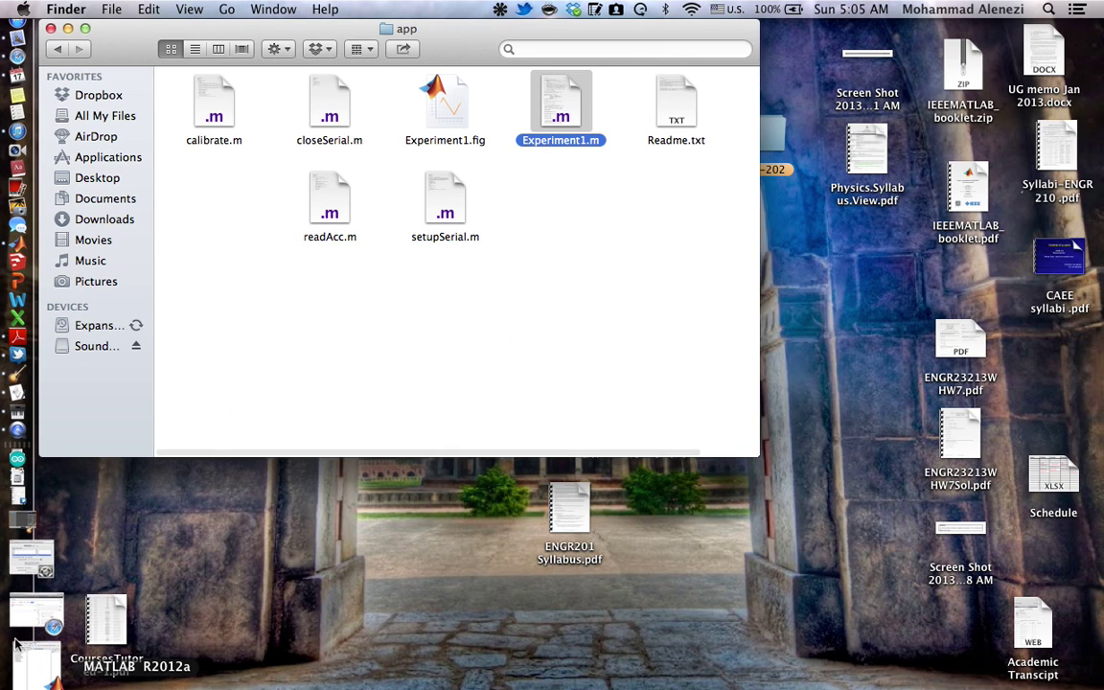
pyautogui.click(15, 645)
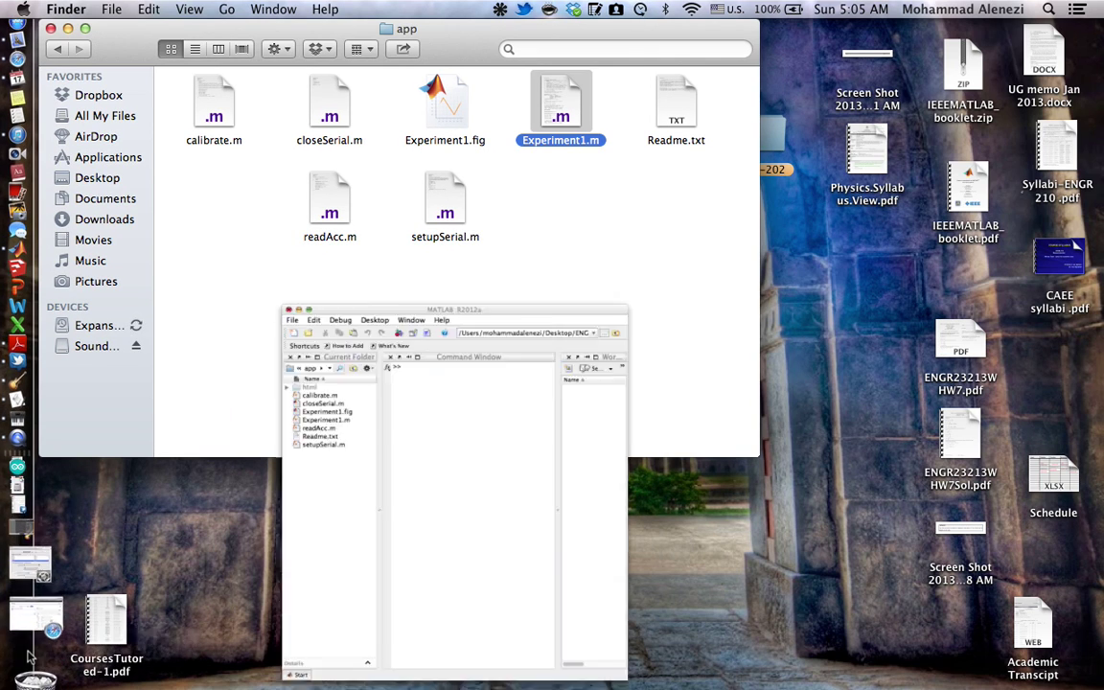
pyautogui.click(406, 374)
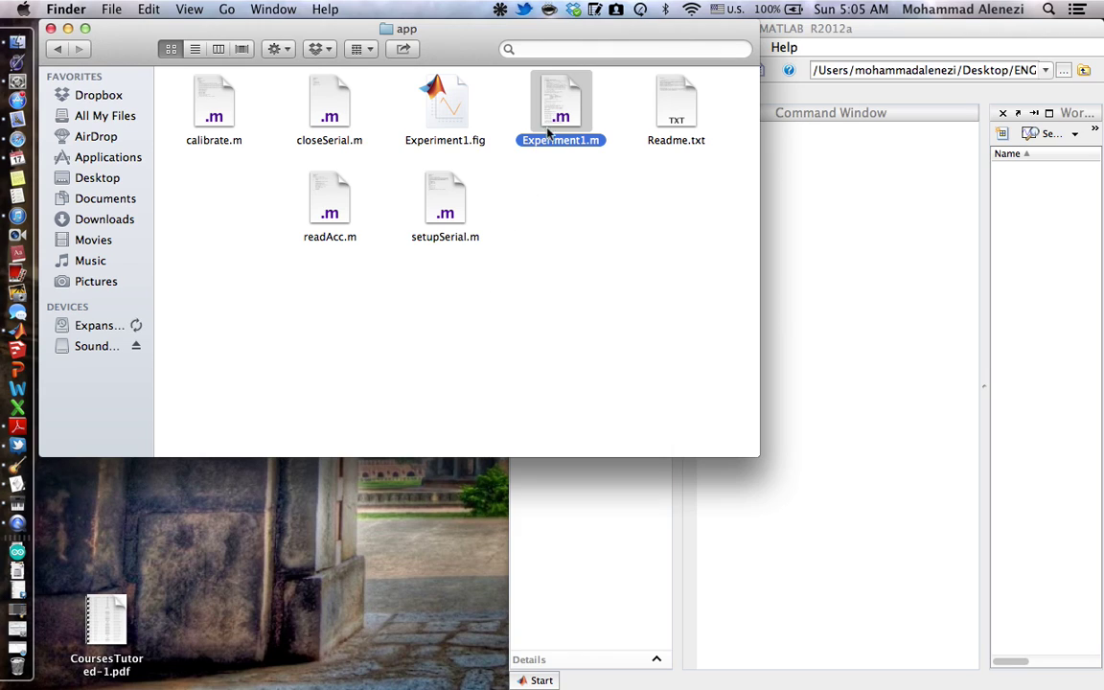
pyautogui.doubleClick(566, 100)
# Open Experiment1.m in the MATLAB Editor and scroll through its GUI code.
pyautogui.doubleClick(566, 101)
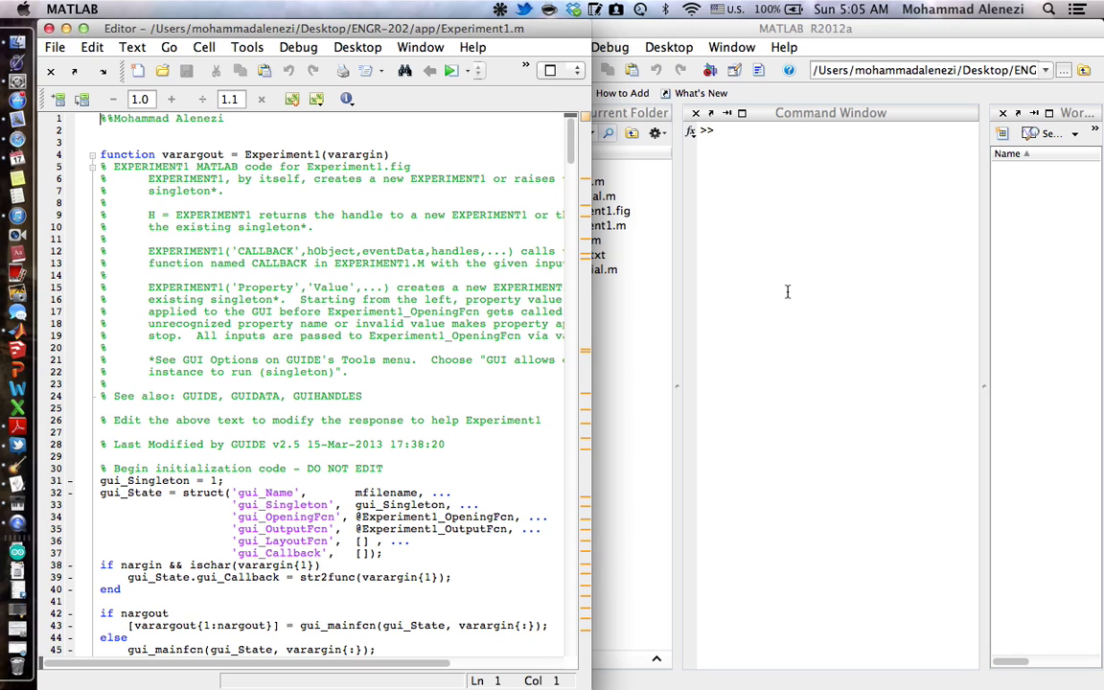
pyautogui.click(282, 166)
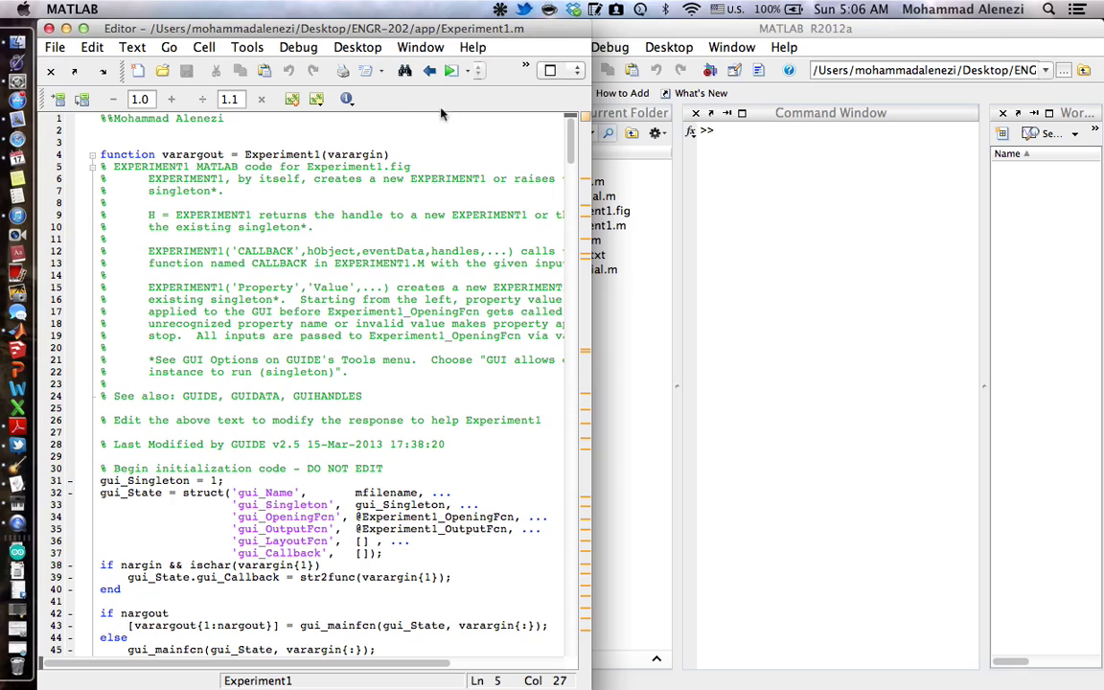
pyautogui.scroll(-20, 307, 383)
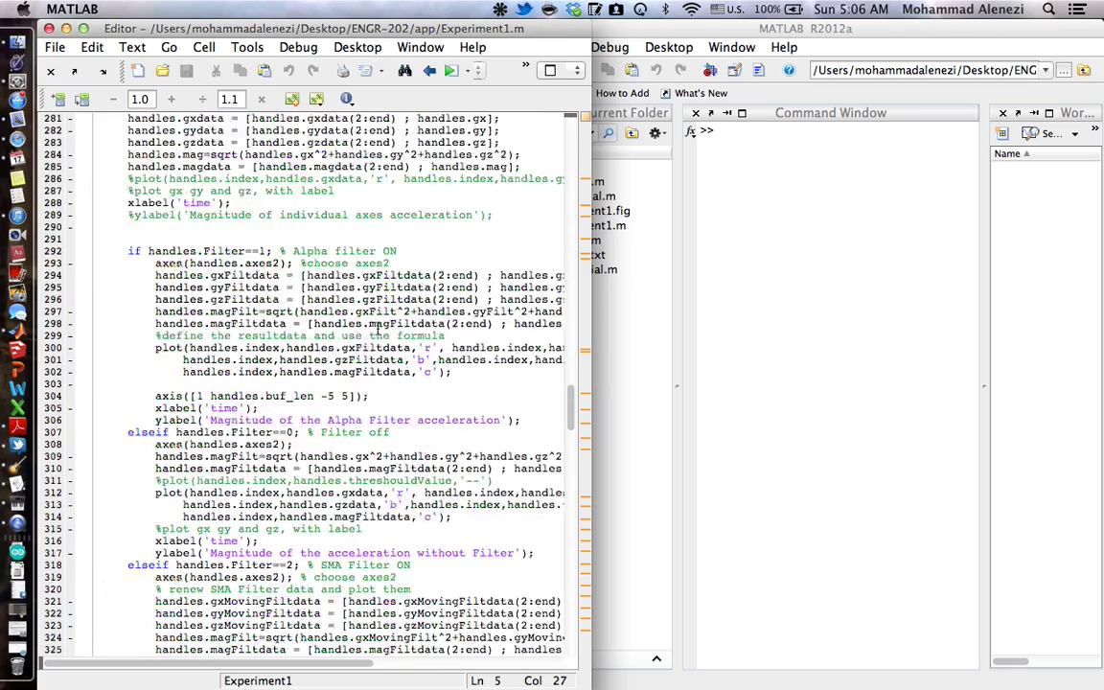
pyautogui.click(83, 28)
pyautogui.scroll(-20, 252, 393)
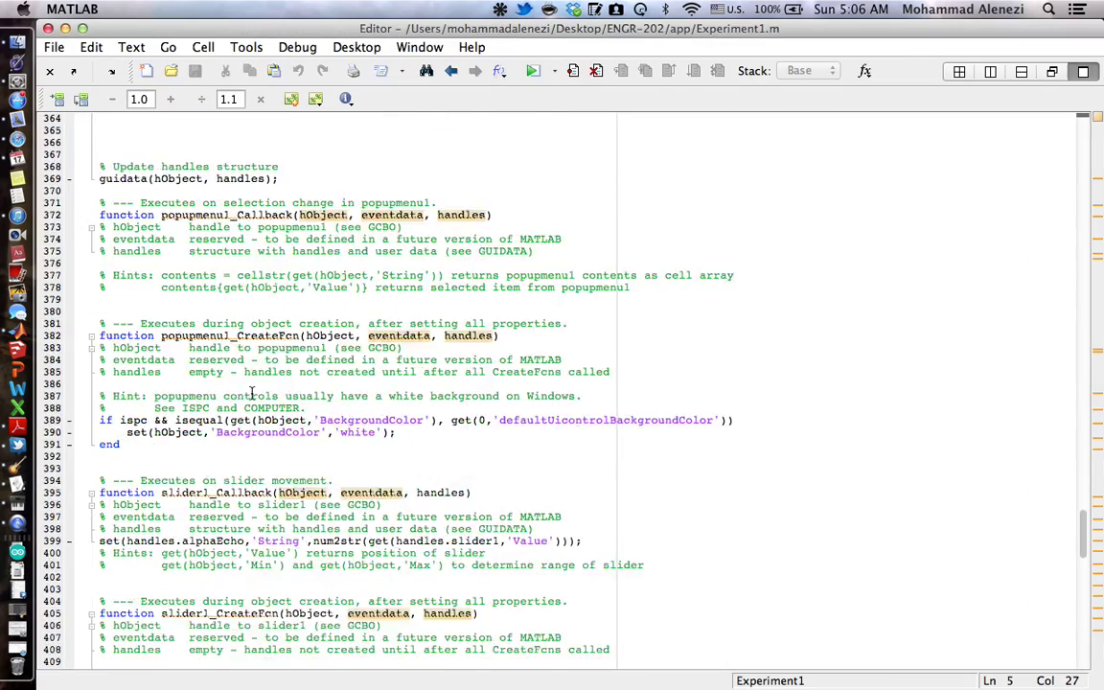
pyautogui.click(139, 591)
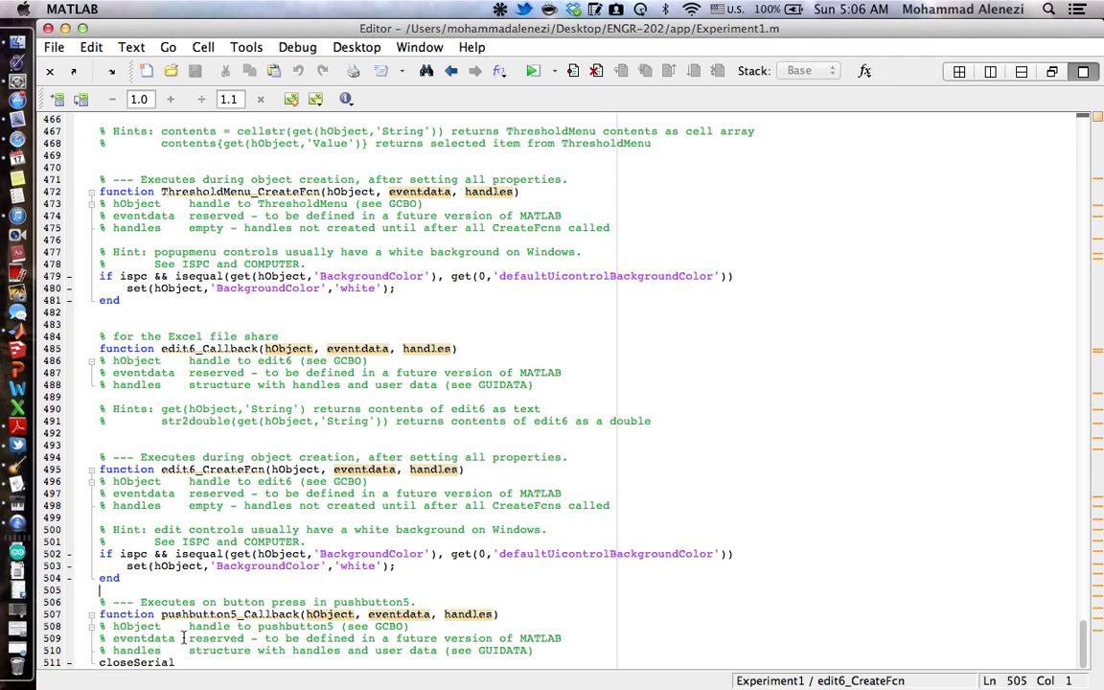
pyautogui.click(236, 316)
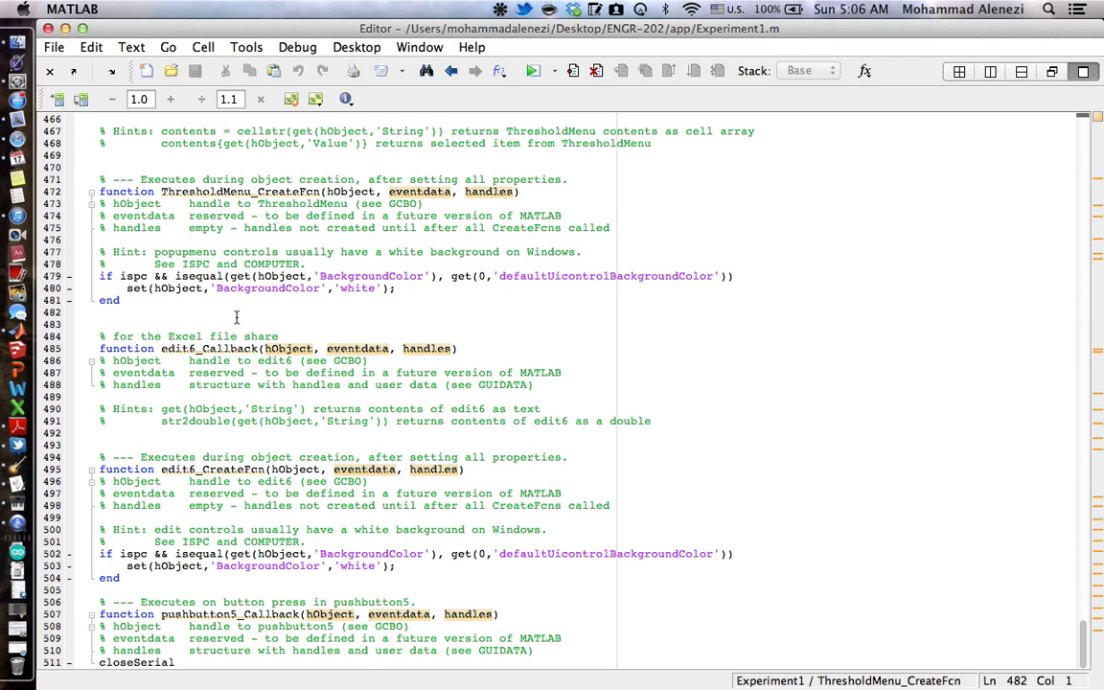
pyautogui.scroll(20, 236, 316)
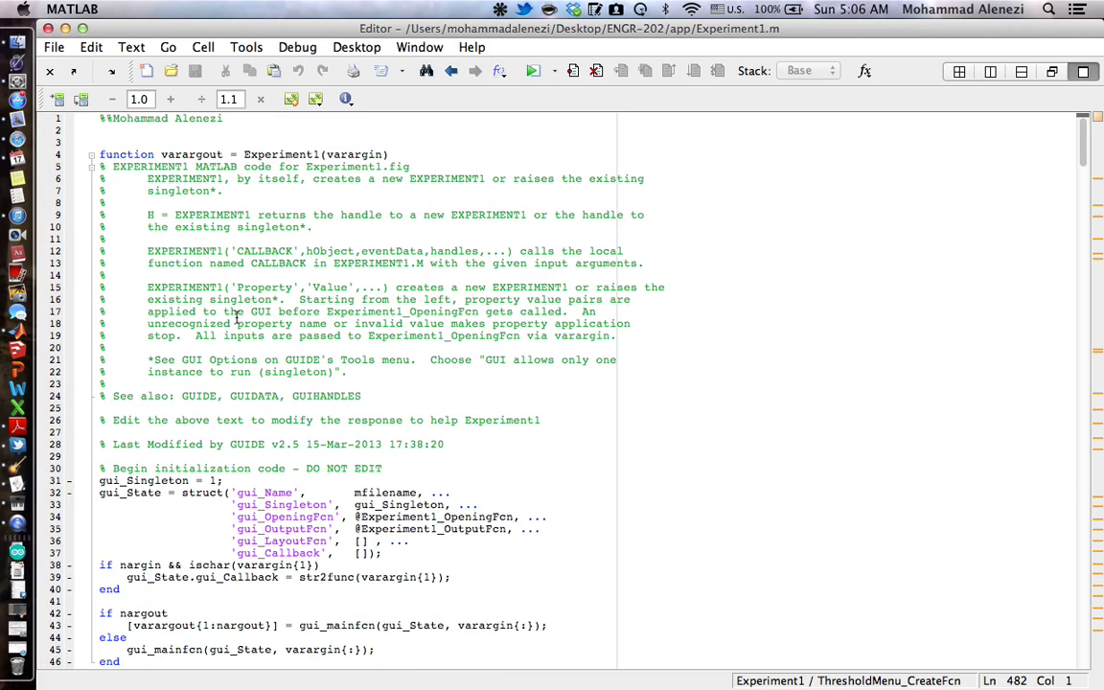
pyautogui.scroll(-10, 236, 316)
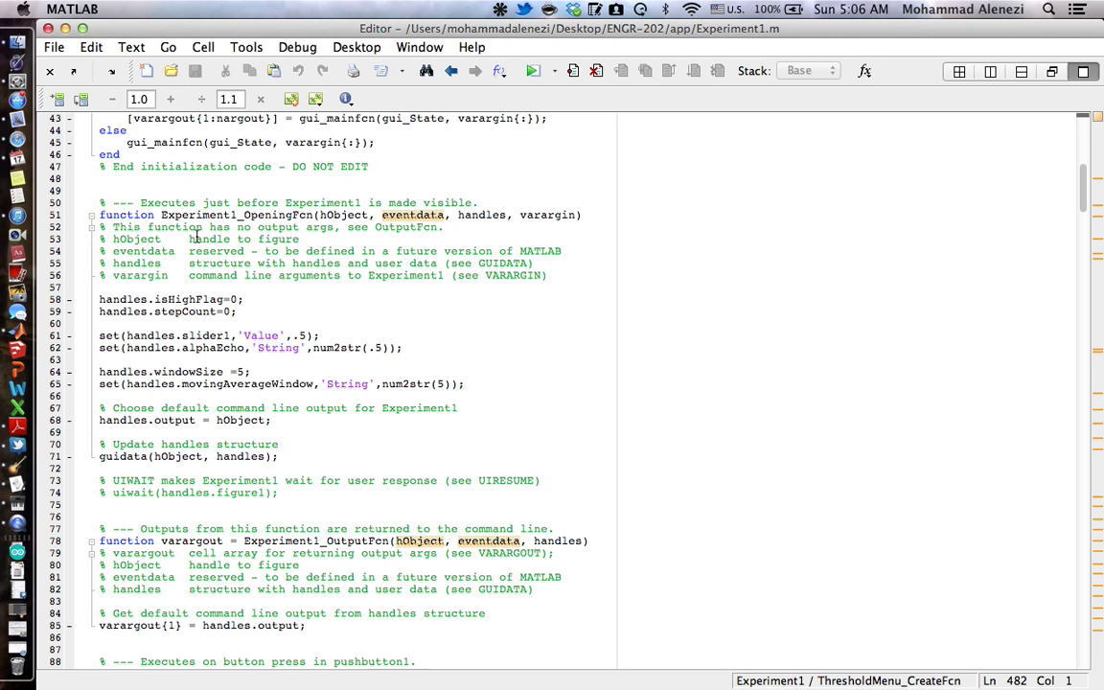
pyautogui.scroll(-4, 197, 236)
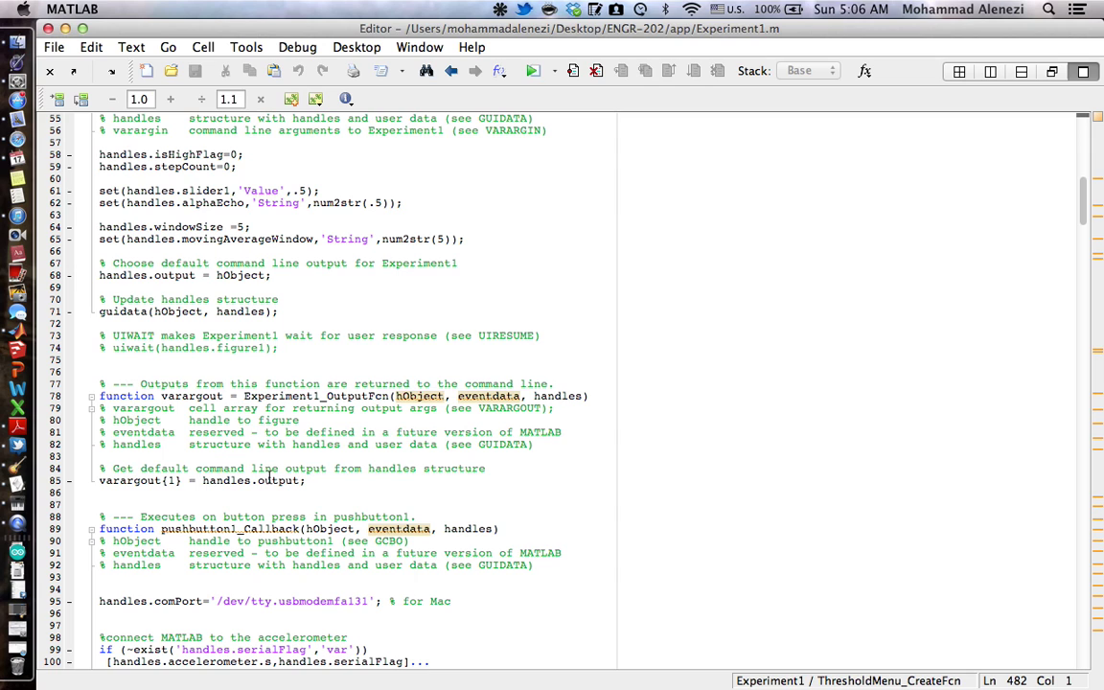
pyautogui.scroll(-1, 336, 537)
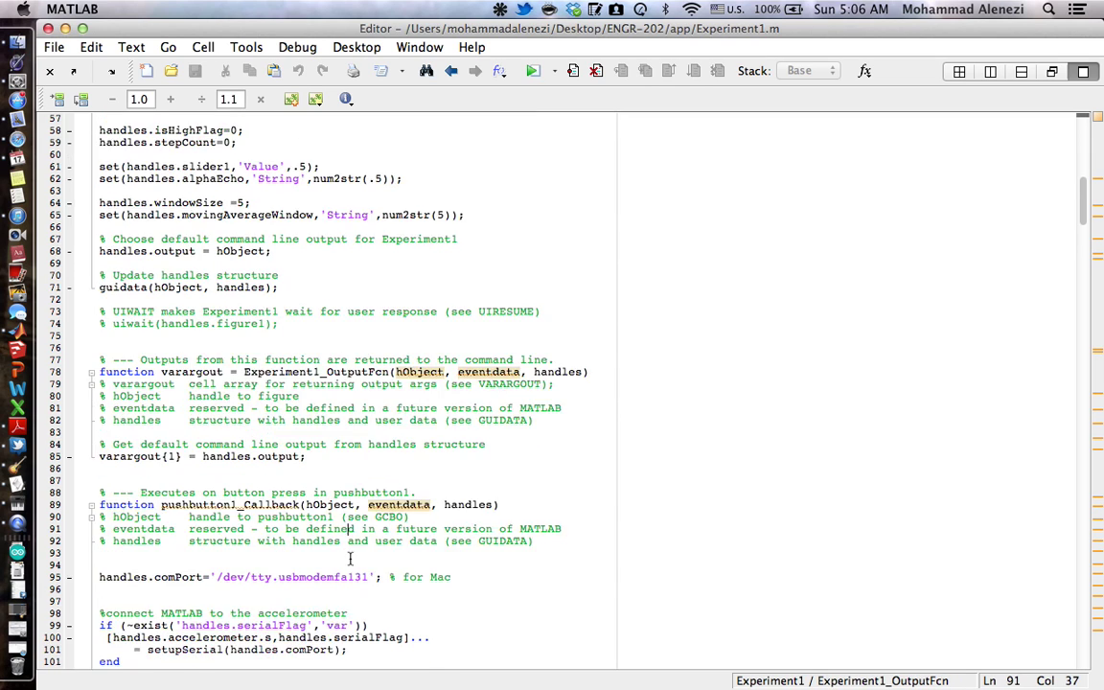
pyautogui.click(354, 517)
pyautogui.scroll(-7, 369, 498)
pyautogui.moveTo(388, 454); pyautogui.dragTo(81, 287)
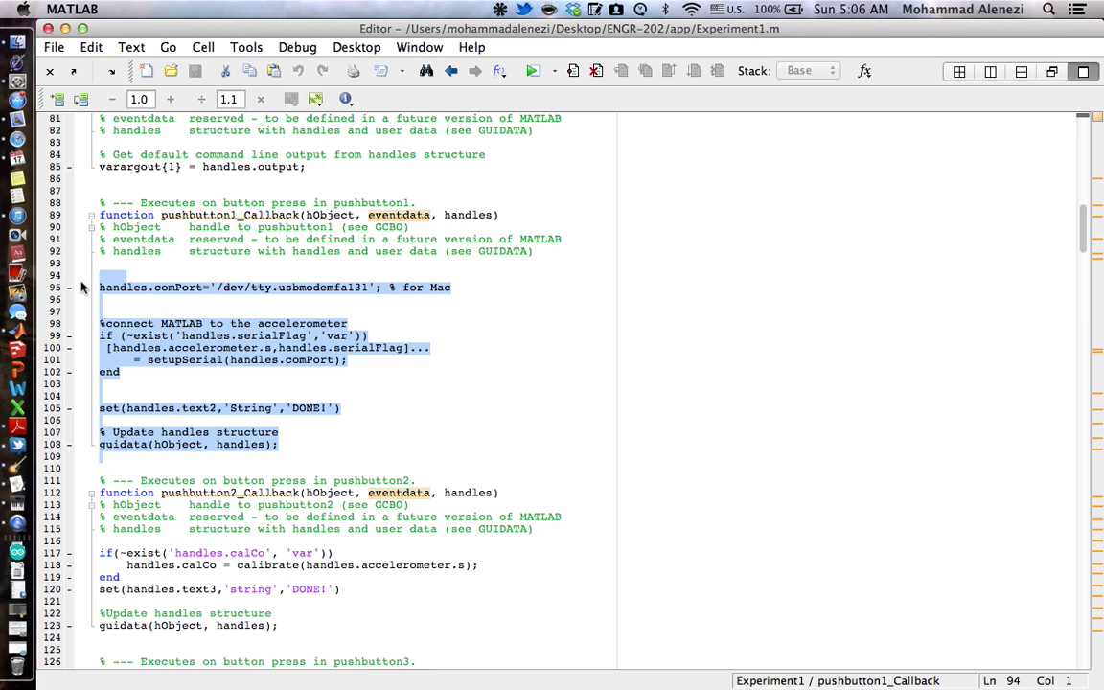
pyautogui.press('BackSpace')
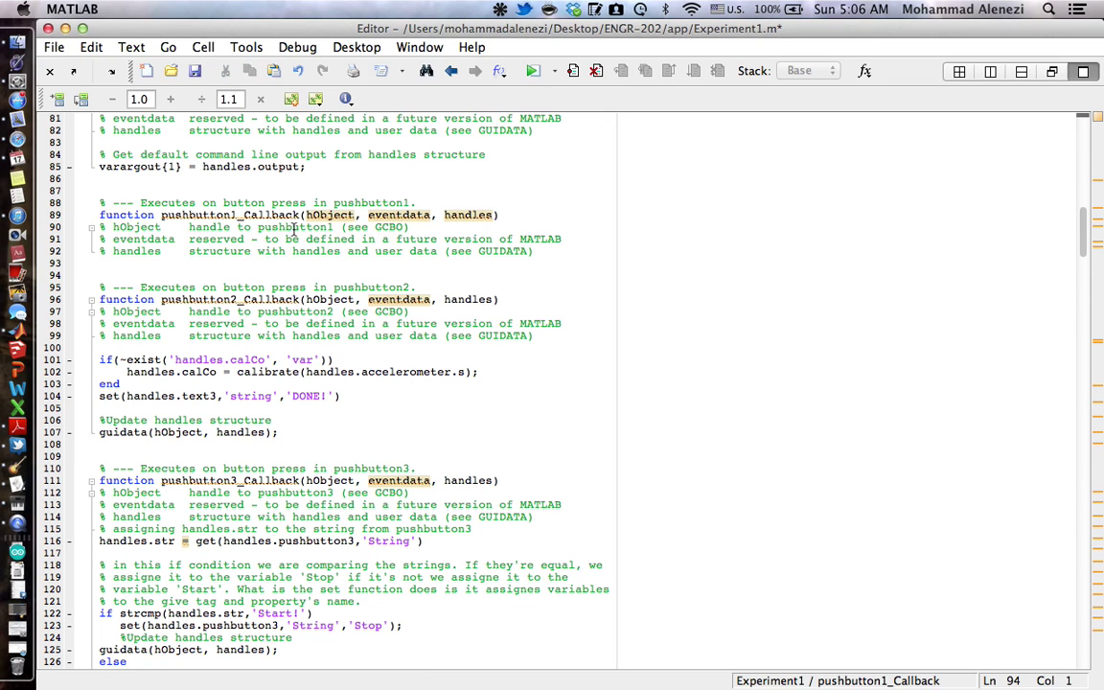
pyautogui.press('super+z')
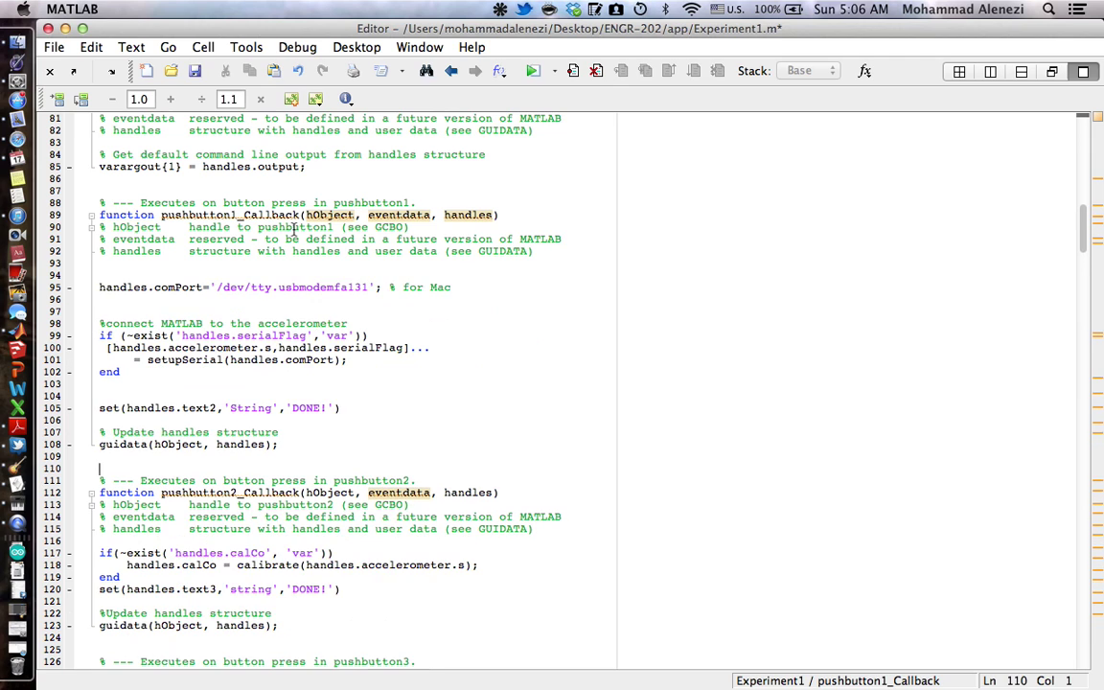
pyautogui.click(195, 71)
pyautogui.click(490, 347)
pyautogui.scroll(15, 490, 348)
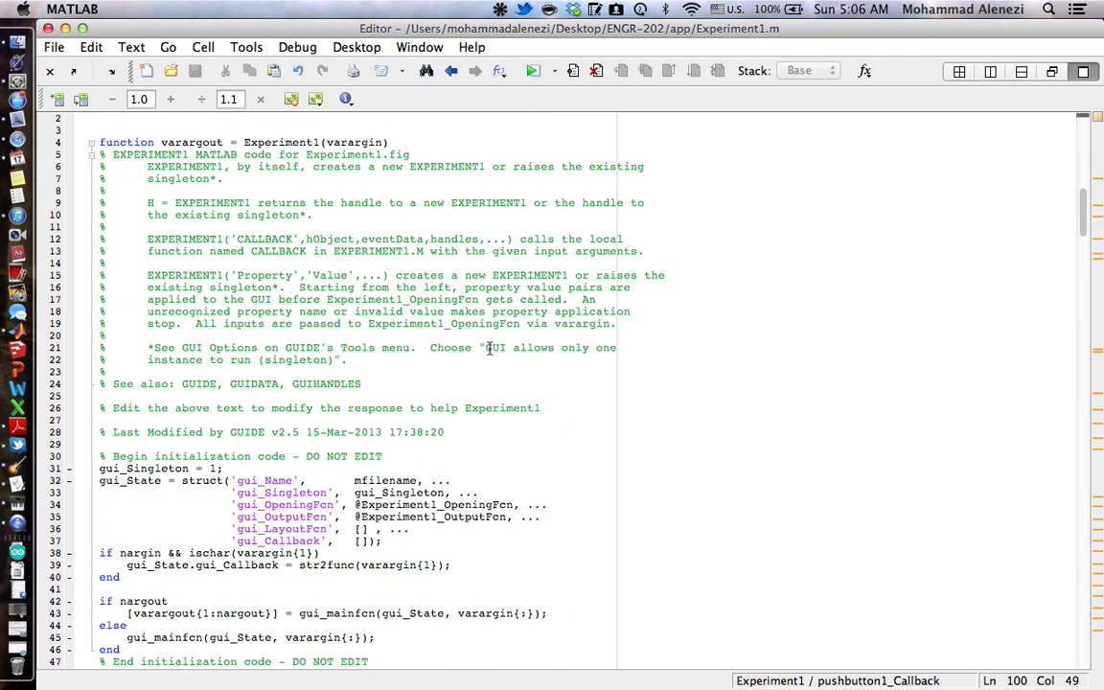
pyautogui.click(81, 28)
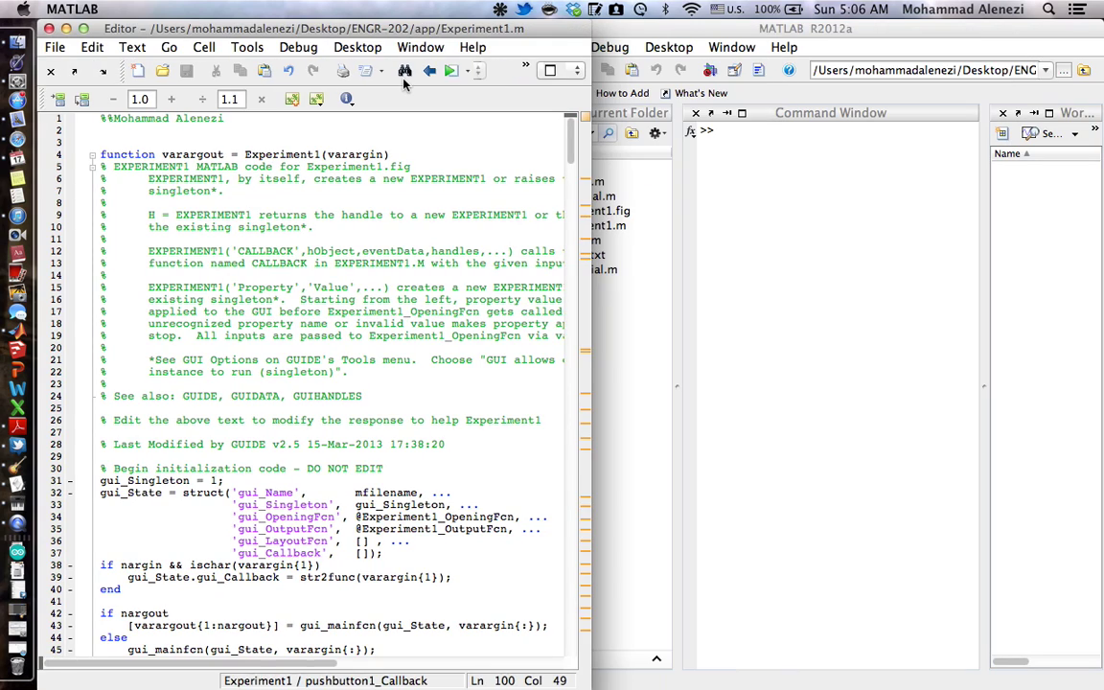
# Run Experiment1 to launch the Pedometer GUI and nudge its window up and left.
pyautogui.click(452, 73)
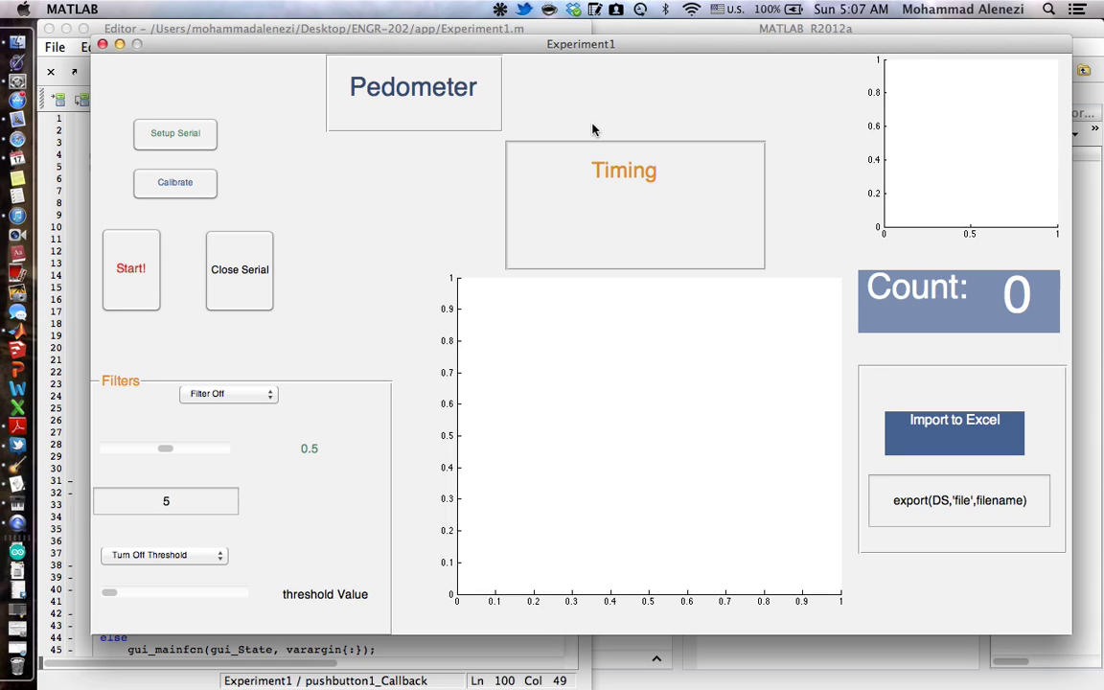
pyautogui.click(1013, 613)
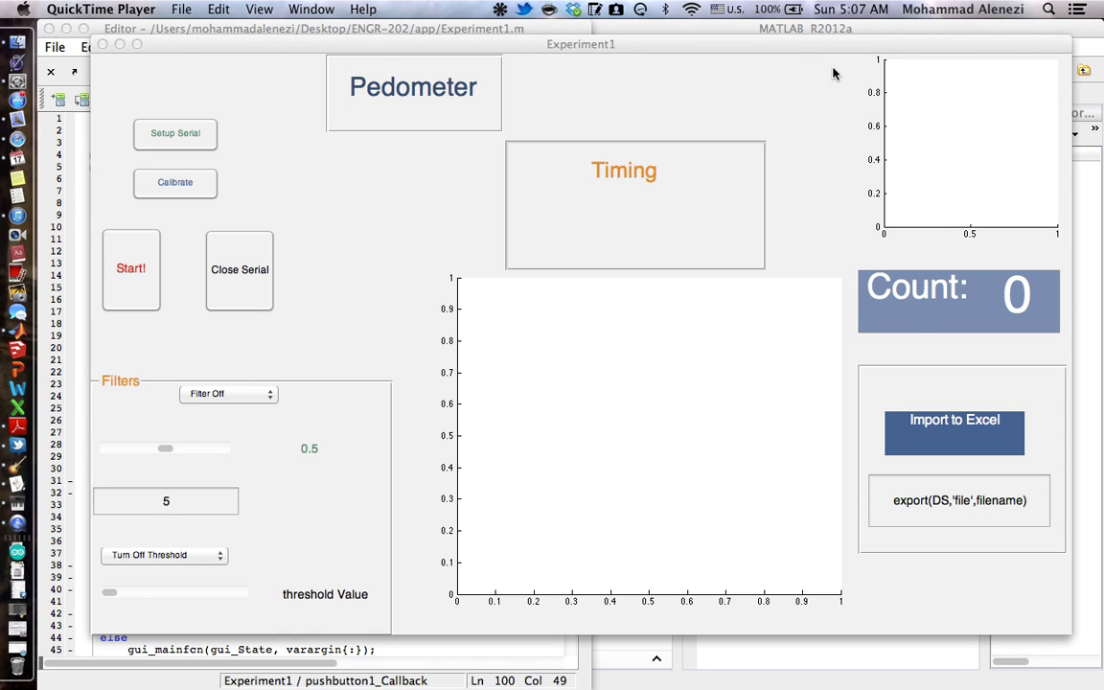
pyautogui.moveTo(833, 49); pyautogui.dragTo(827, 34)
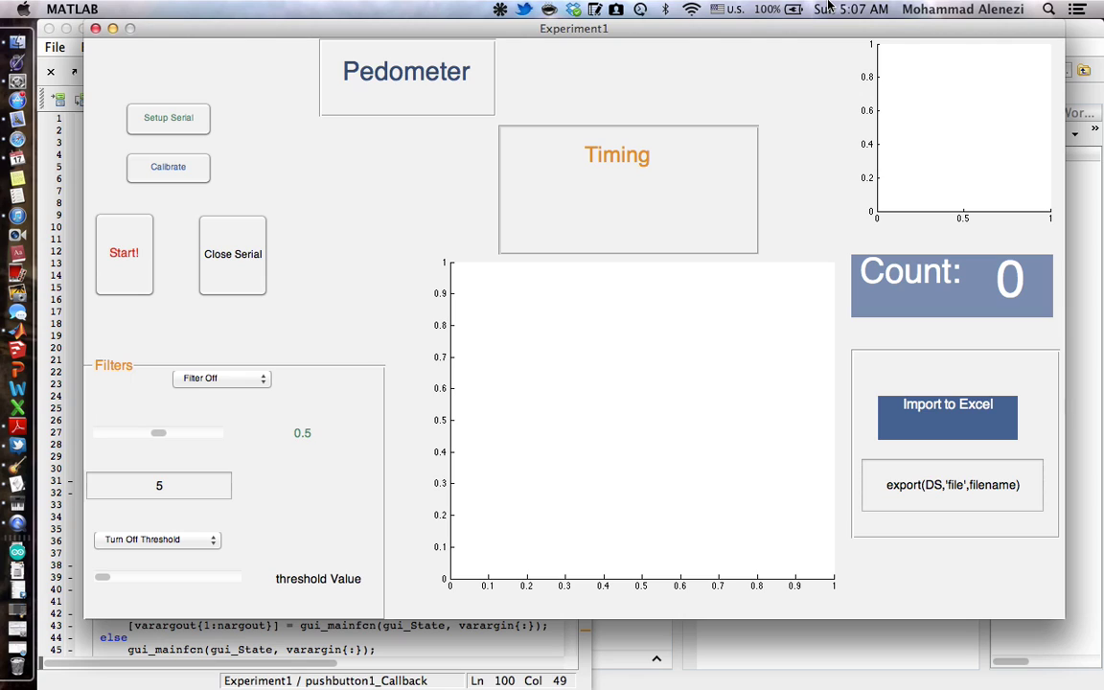
pyautogui.click(909, 637)
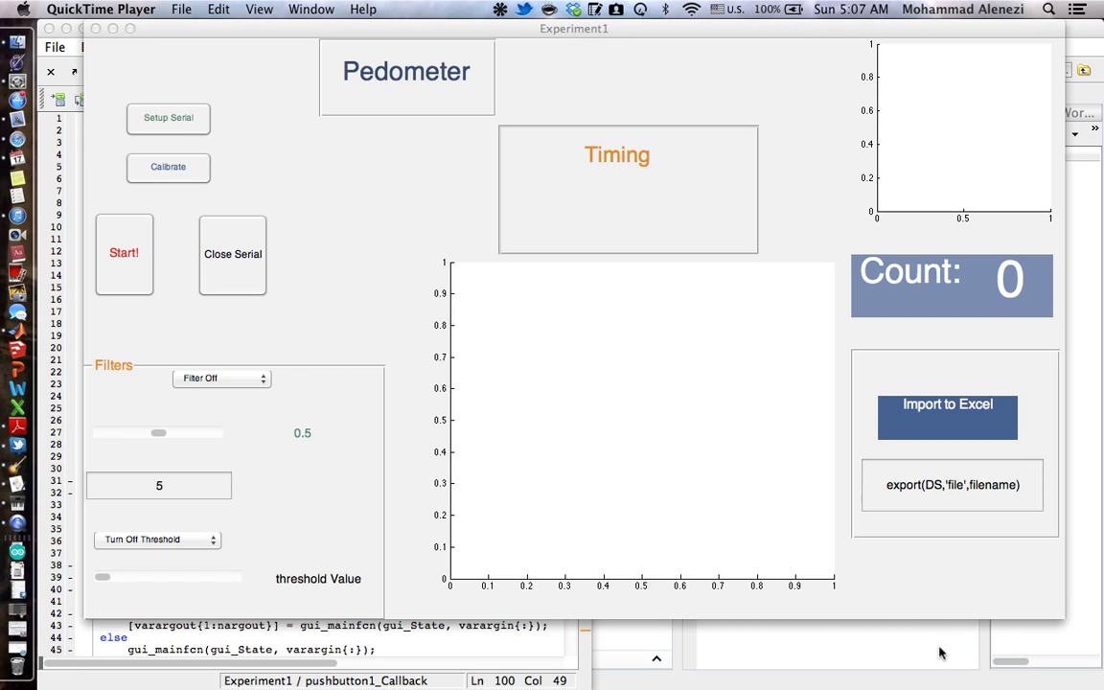
# Open Readme.txt from the app folder, skim its description, and close the editor.
pyautogui.click(633, 640)
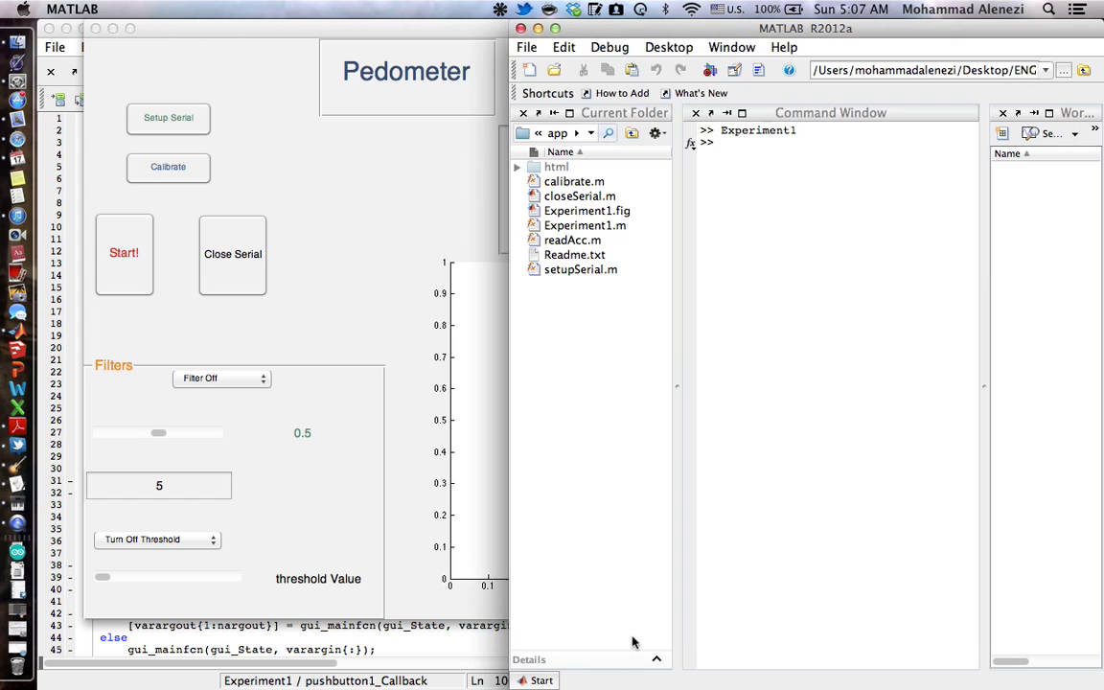
pyautogui.doubleClick(579, 257)
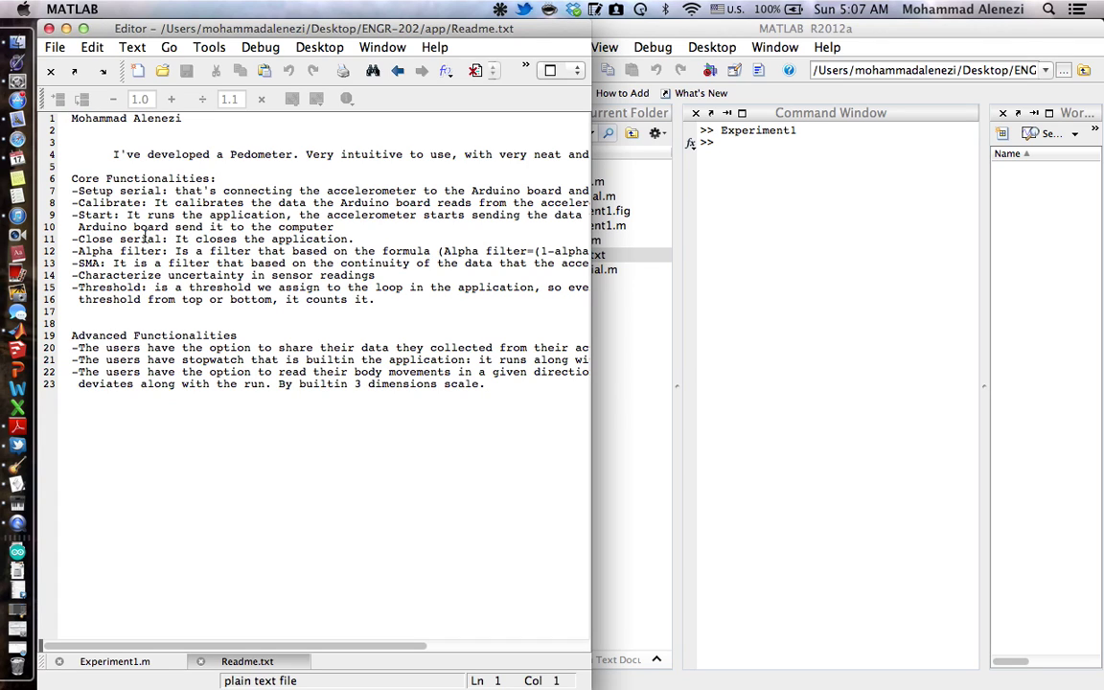
pyautogui.tripleClick(69, 192)
pyautogui.click(97, 188)
pyautogui.hscroll(3, 124, 217)
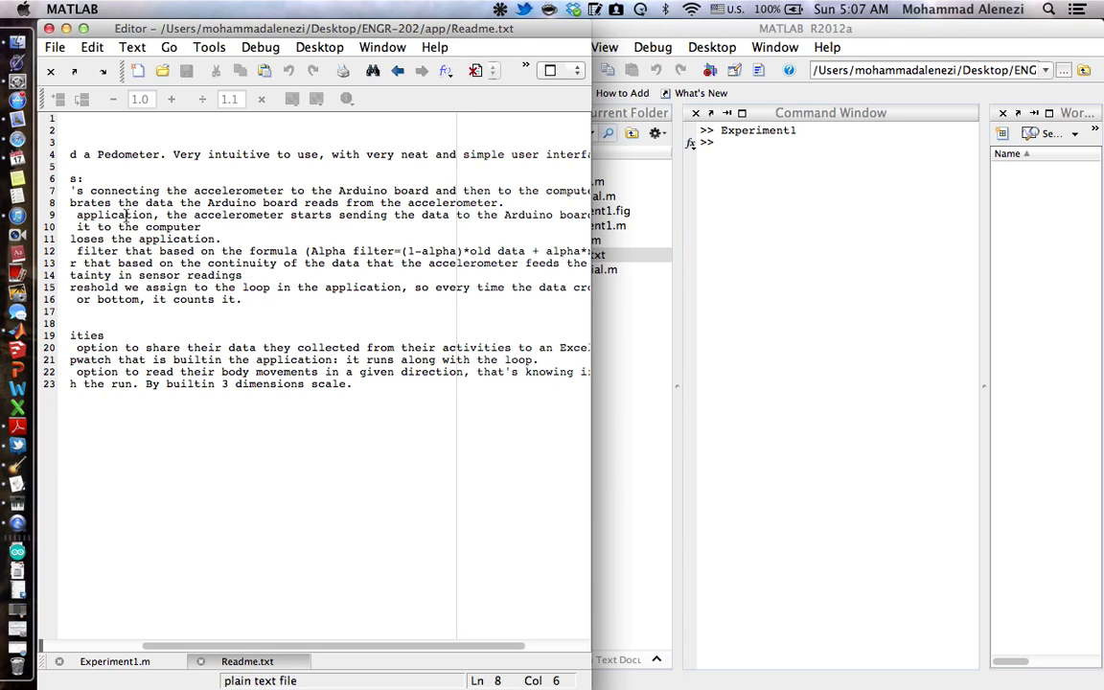
pyautogui.doubleClick(221, 154)
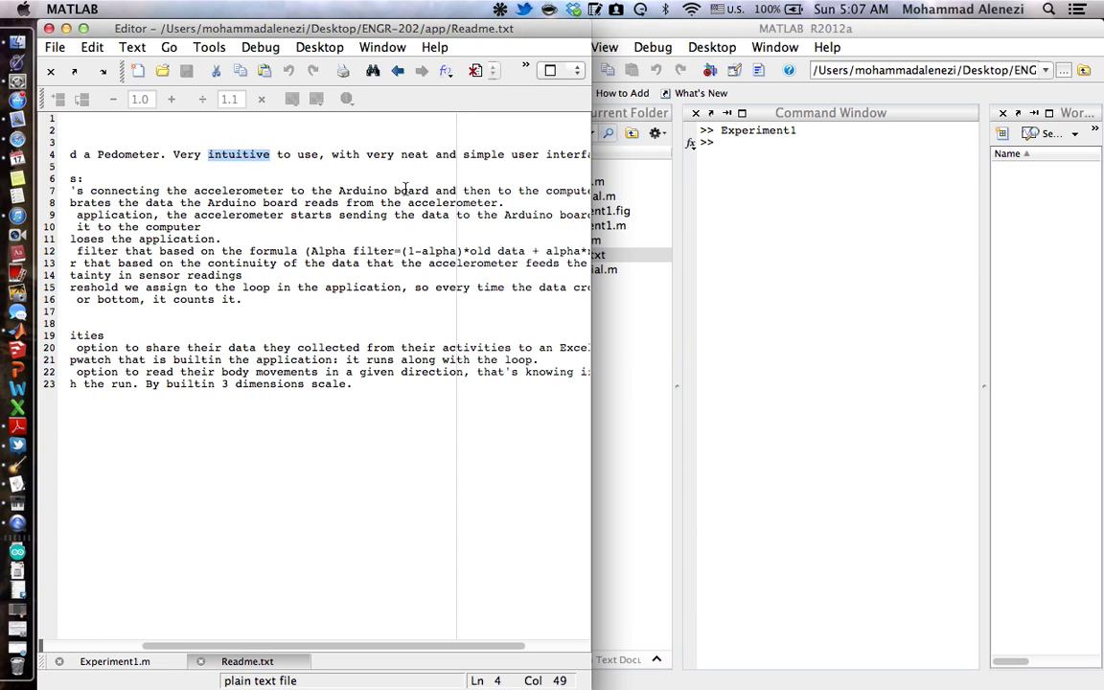
pyautogui.click(228, 320)
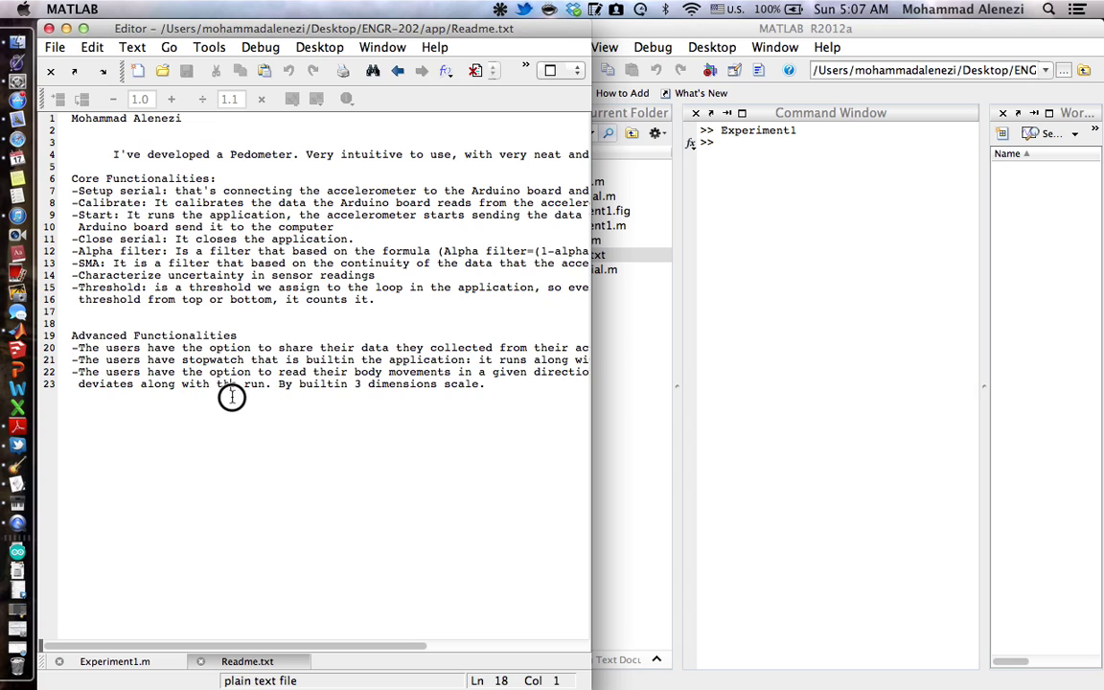
pyautogui.moveTo(229, 388); pyautogui.dragTo(143, 316)
pyautogui.click(176, 287)
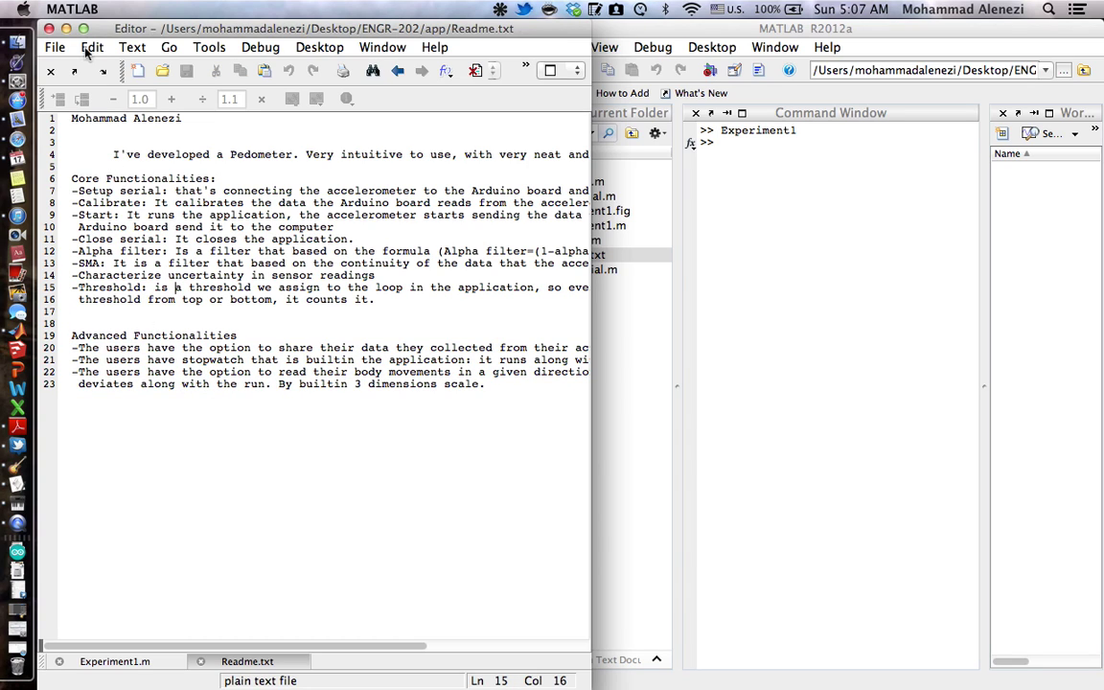
pyautogui.click(50, 28)
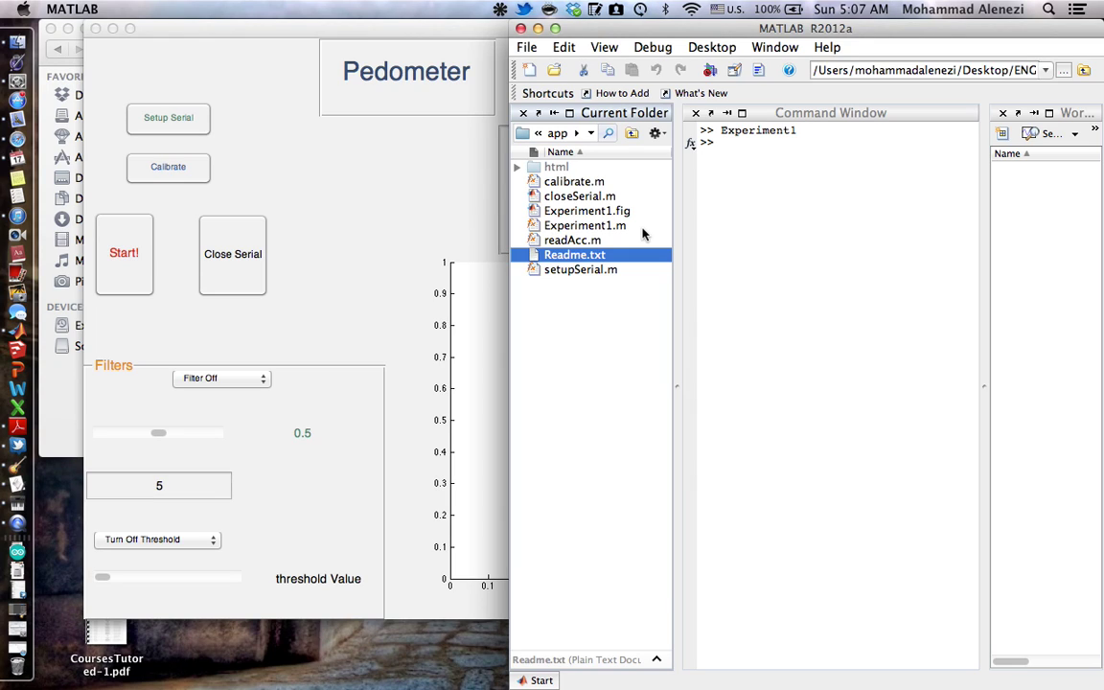
# Run Setup Serial in the Pedometer GUI and acknowledge the Arduino setup message.
pyautogui.click(443, 168)
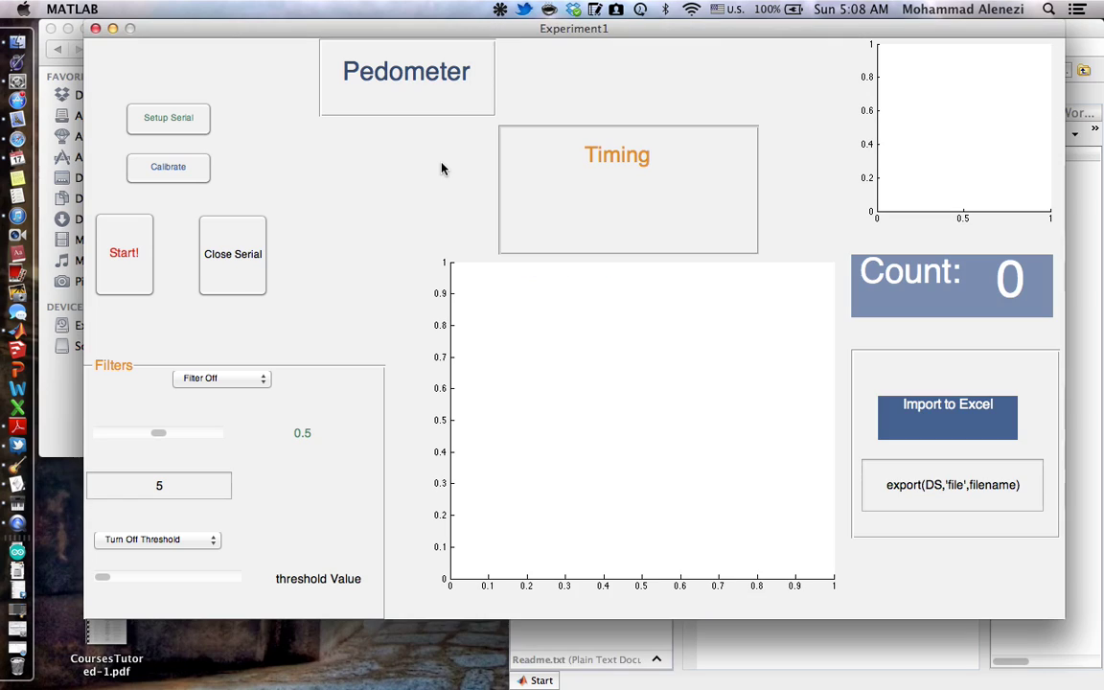
pyautogui.moveTo(340, 37); pyautogui.dragTo(295, 21)
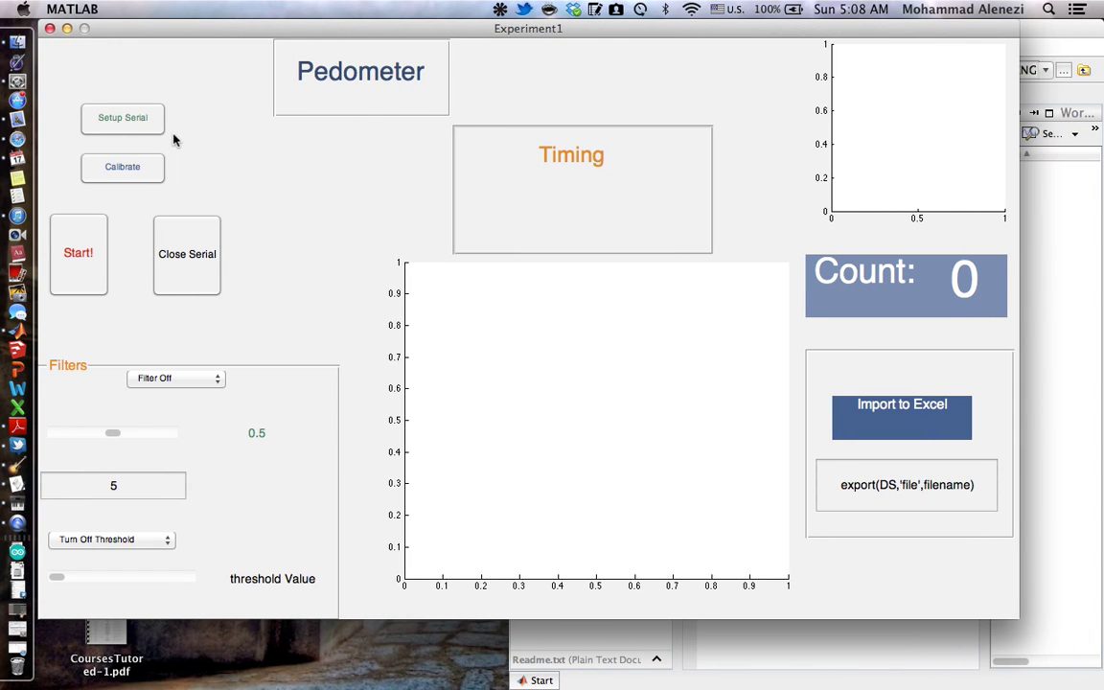
pyautogui.click(121, 132)
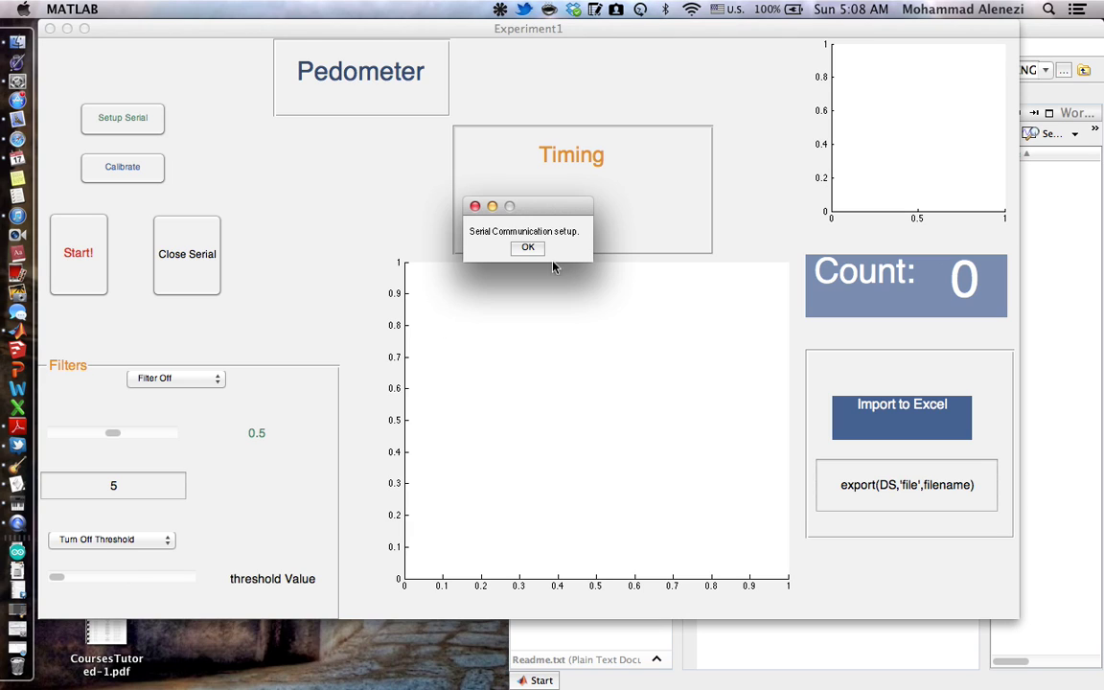
pyautogui.click(528, 249)
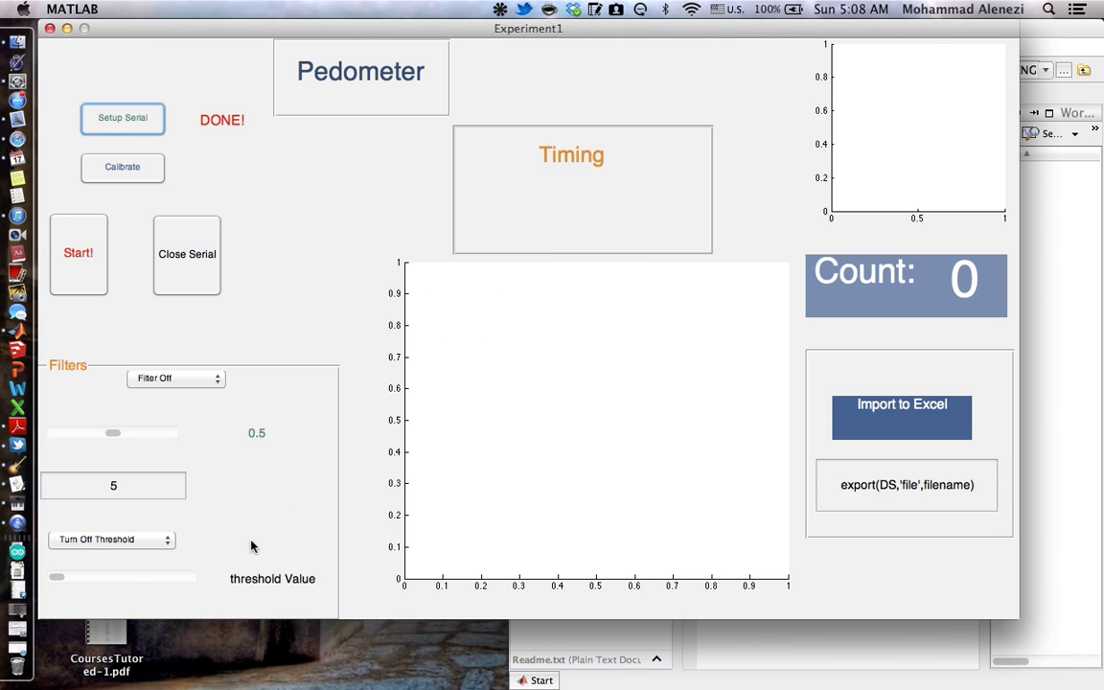
pyautogui.hotkey('ctrl', 'Up')
pyautogui.hotkey('ctrl', 'Up')
pyautogui.hotkey('ctrl', 'Up')
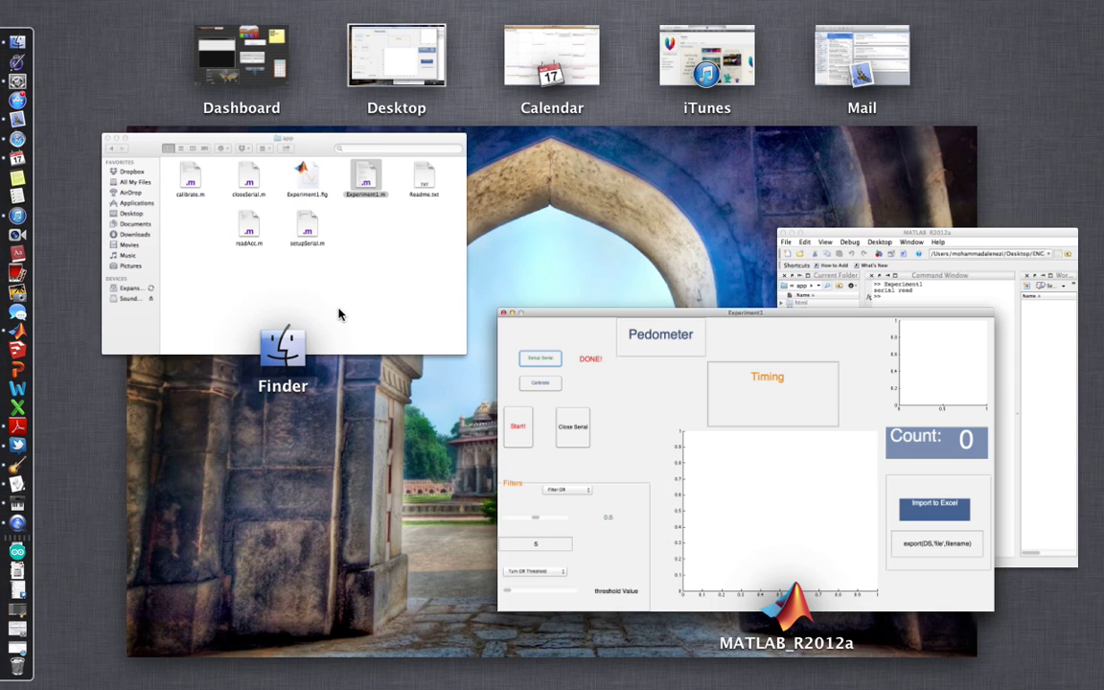
pyautogui.click(937, 271)
pyautogui.click(319, 285)
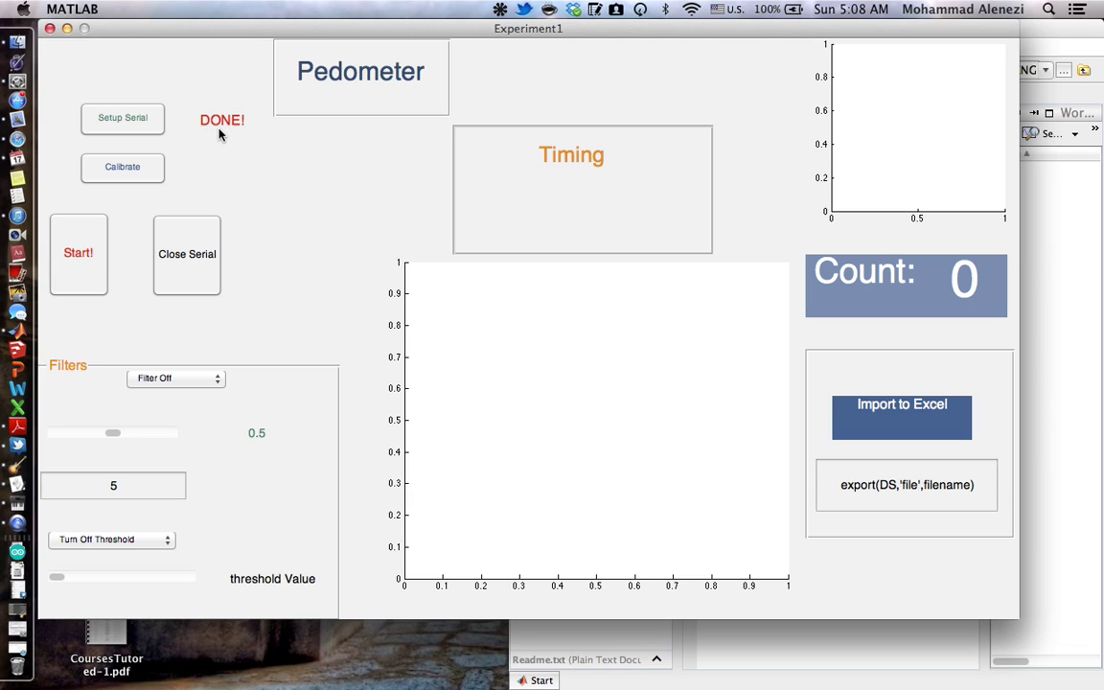
# Calibrate the accelerometer, confirming the flat and X-up positions and the completion message.
pyautogui.click(144, 168)
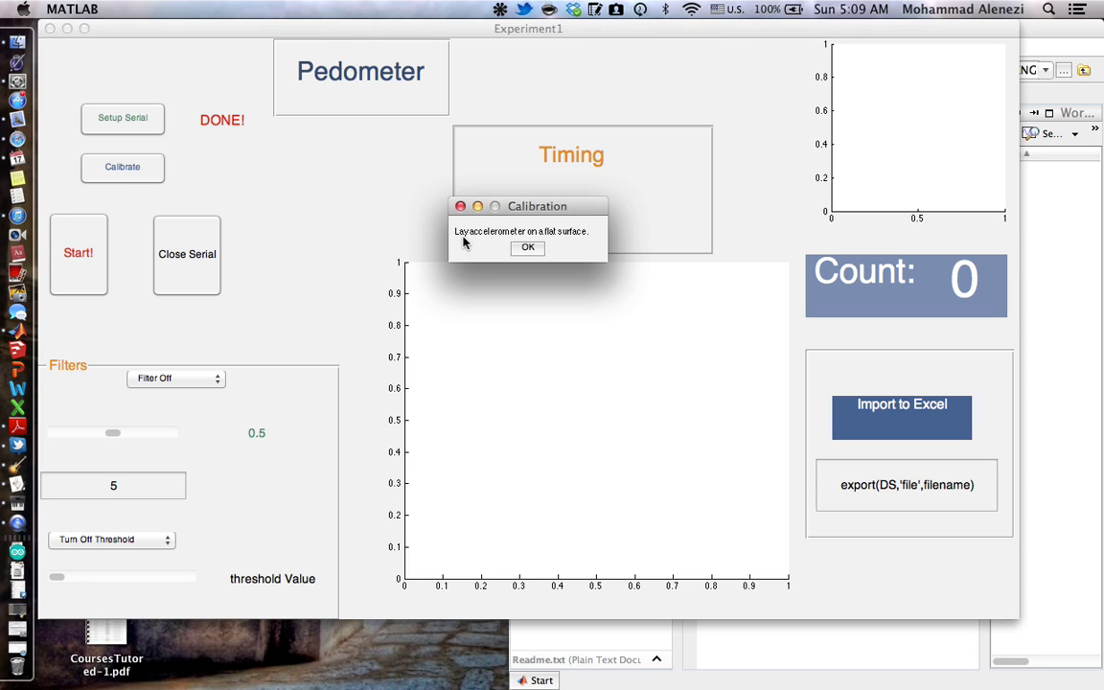
pyautogui.click(536, 251)
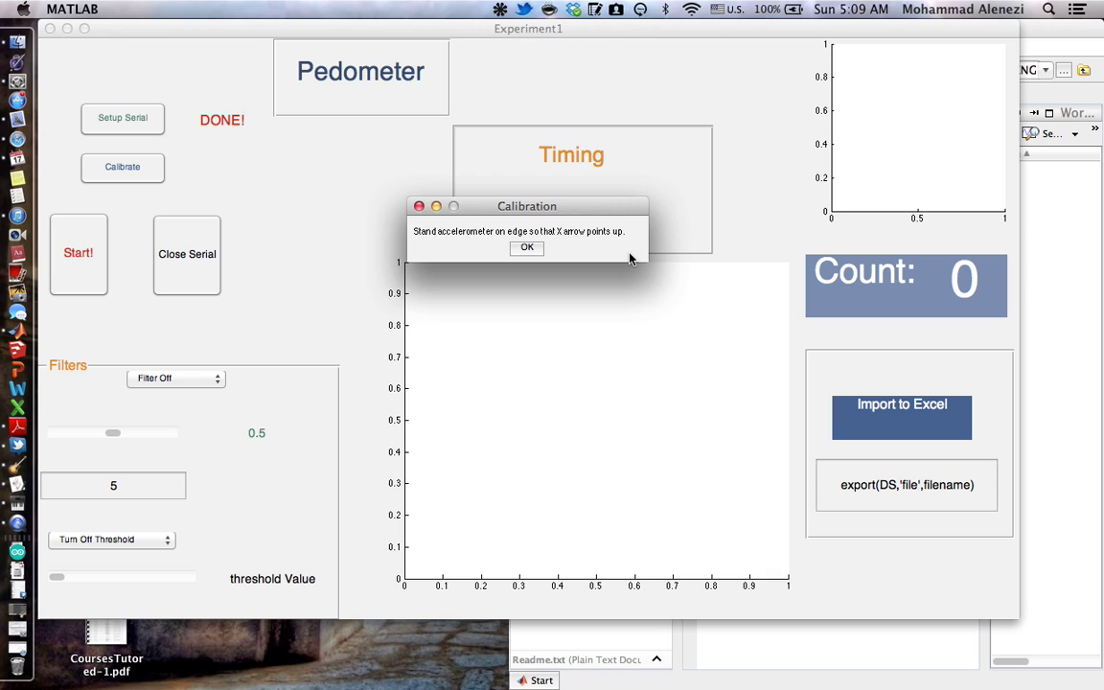
pyautogui.click(525, 249)
pyautogui.click(525, 249)
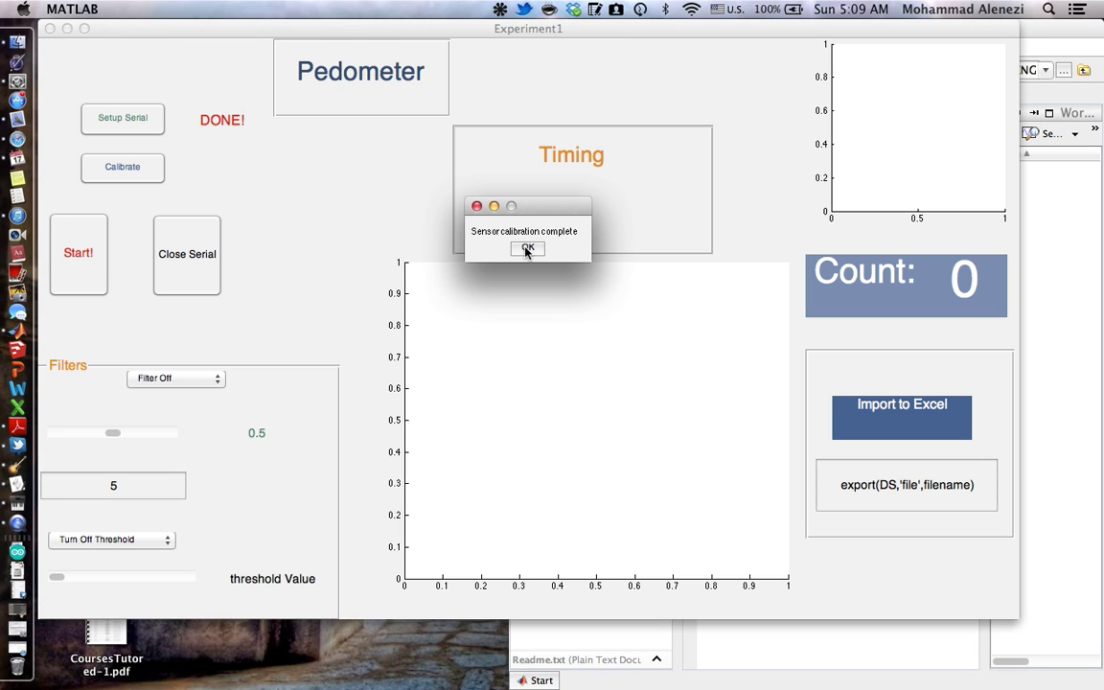
pyautogui.click(526, 248)
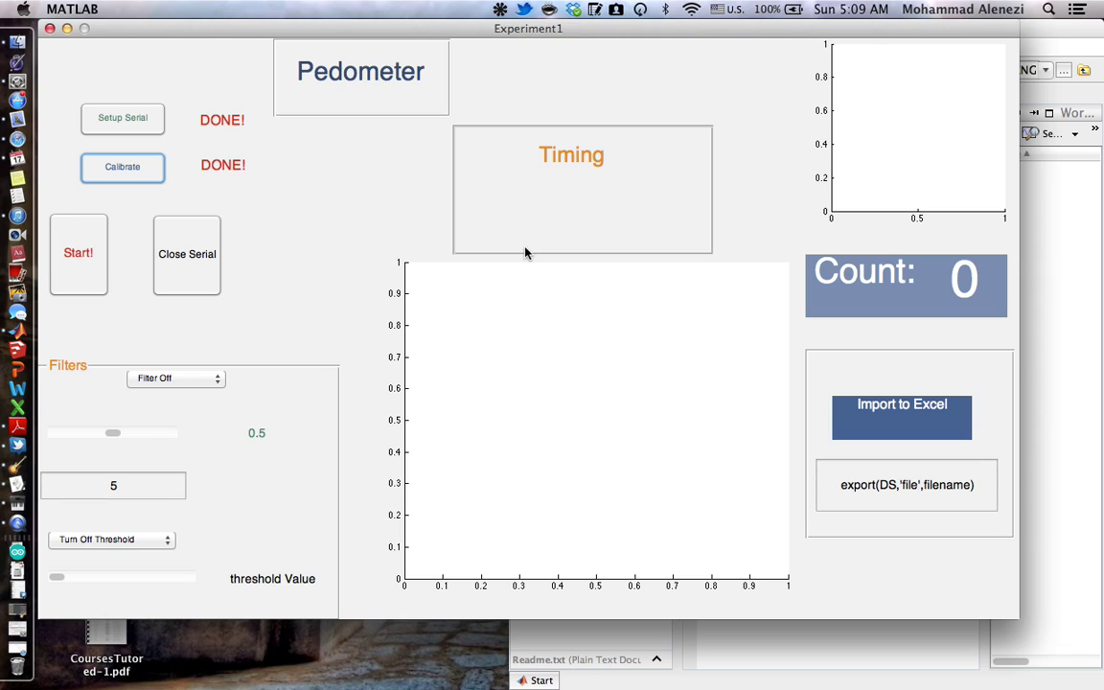
# Open the Filters list and close it, leaving filtering off.
pyautogui.click(337, 241)
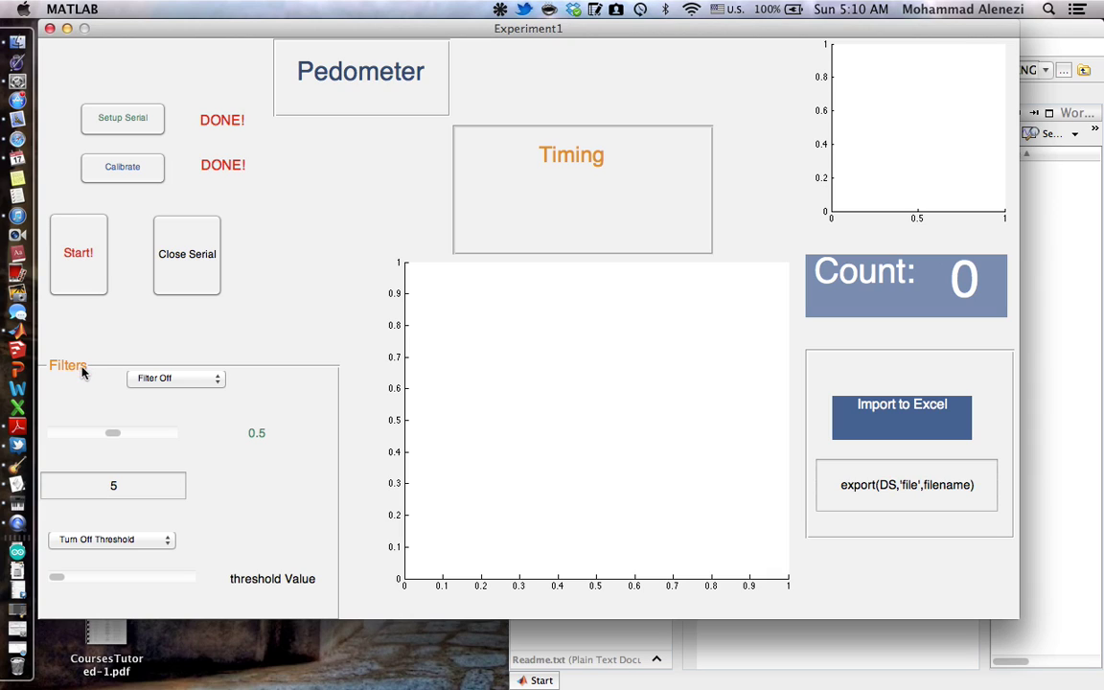
pyautogui.click(187, 383)
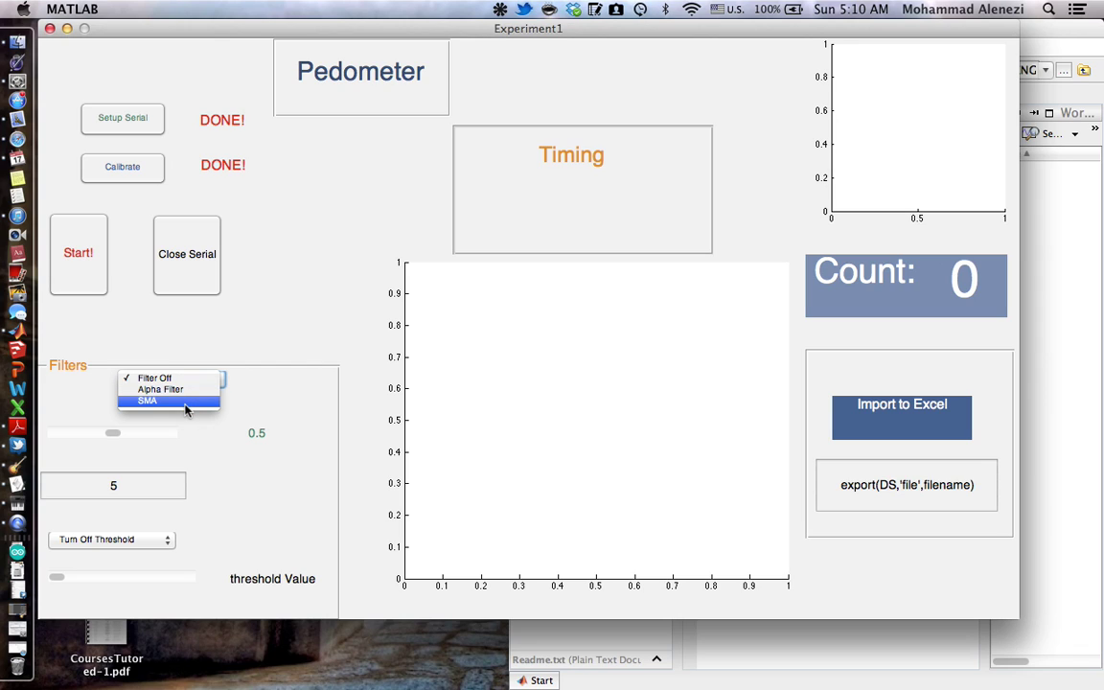
pyautogui.click(265, 354)
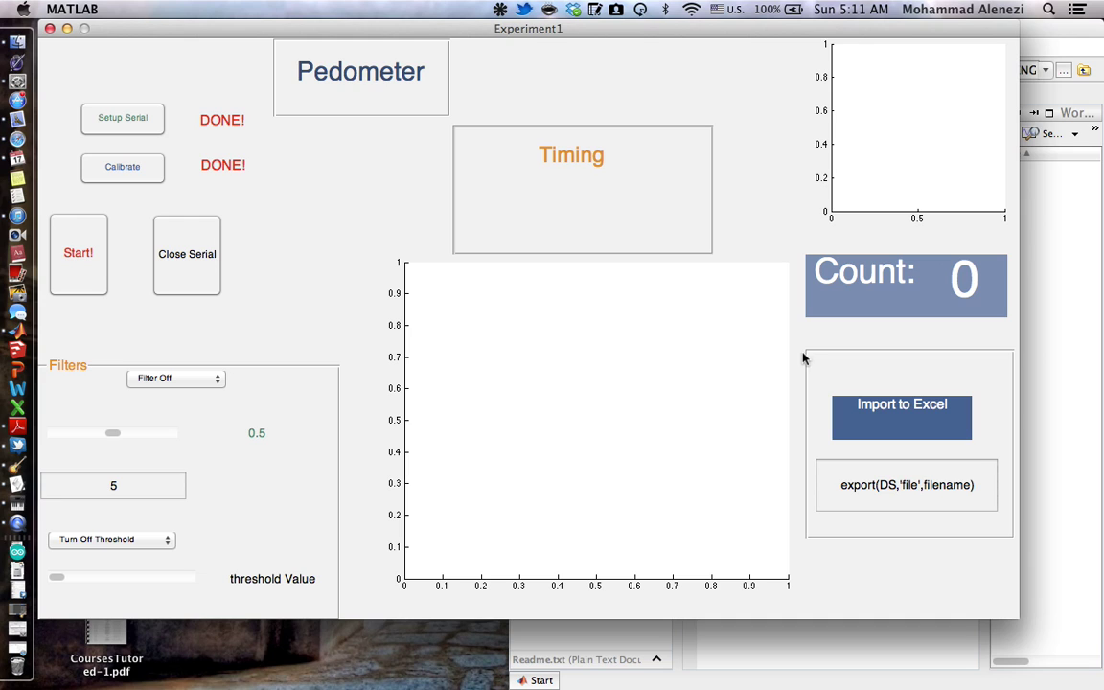
# Open Readme.txt, widen the editor, and highlight the advanced-functionality and data-sharing passages.
pyautogui.click(730, 660)
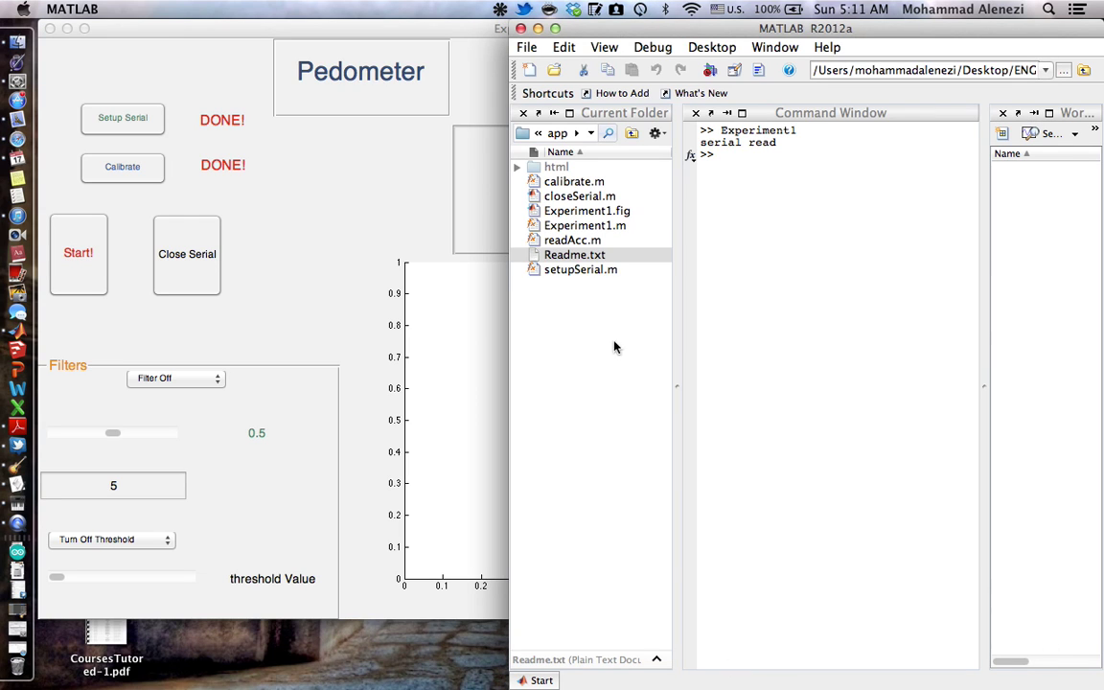
pyautogui.doubleClick(598, 255)
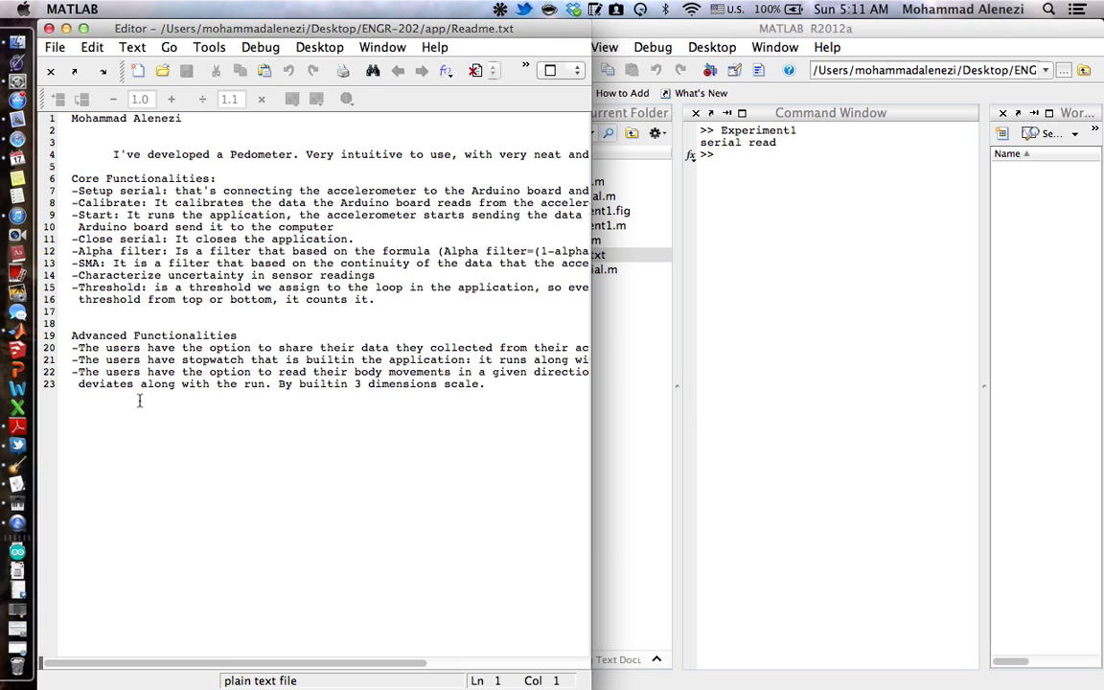
pyautogui.moveTo(585, 681); pyautogui.dragTo(826, 686)
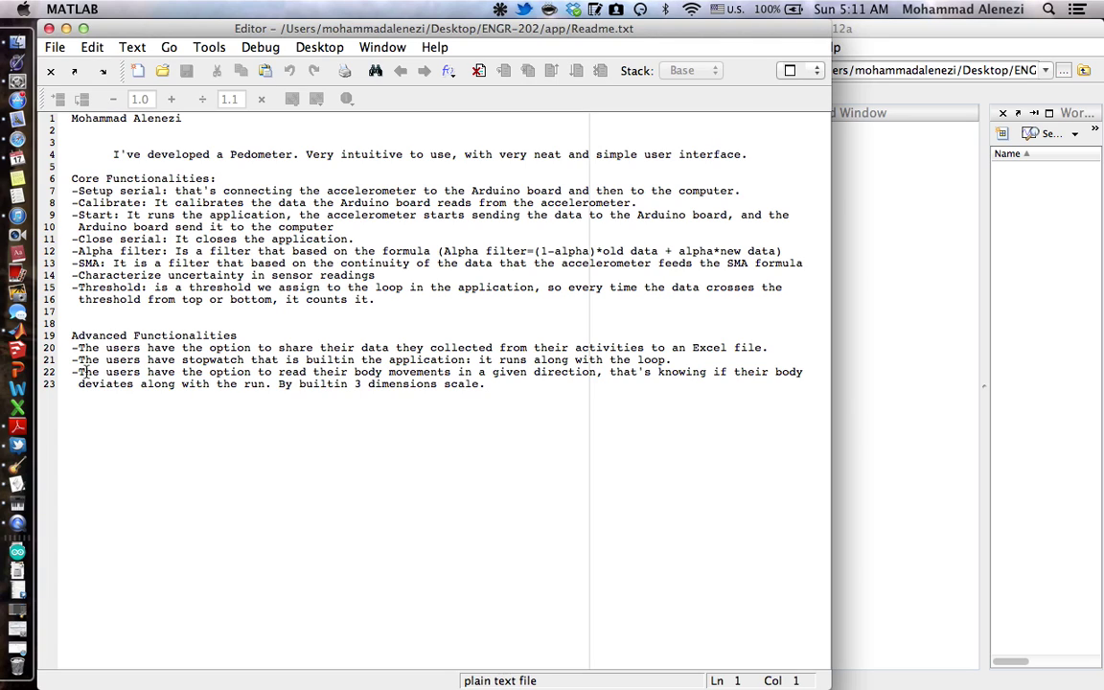
pyautogui.moveTo(76, 342); pyautogui.dragTo(310, 427)
pyautogui.click(311, 427)
pyautogui.moveTo(75, 348); pyautogui.dragTo(645, 348)
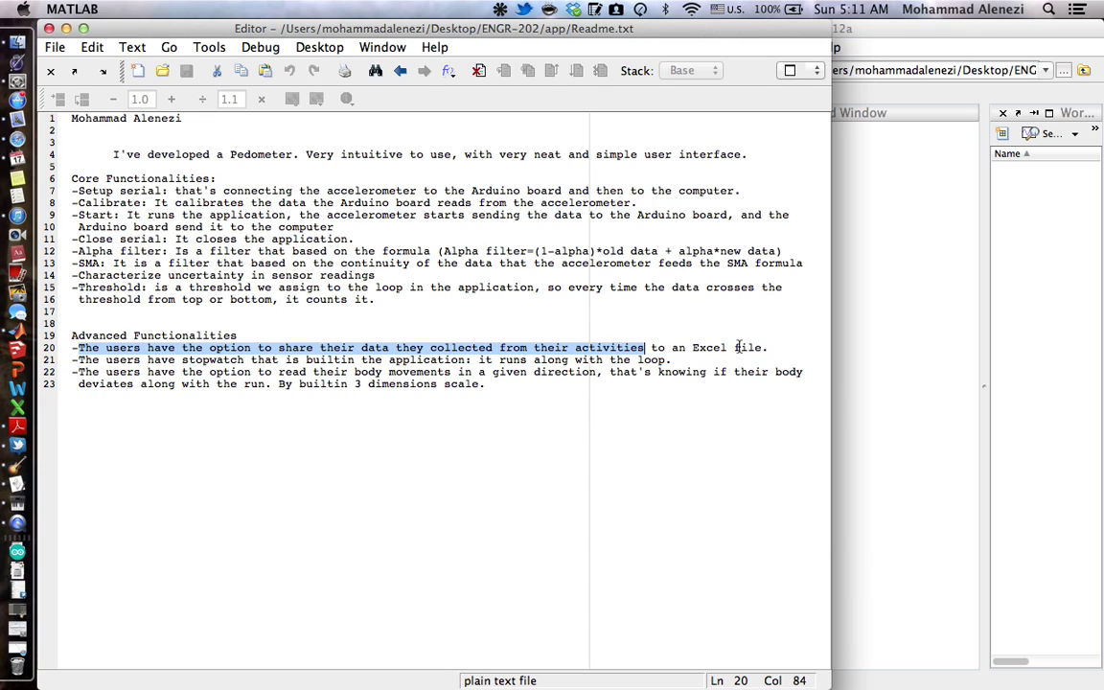
pyautogui.click(743, 415)
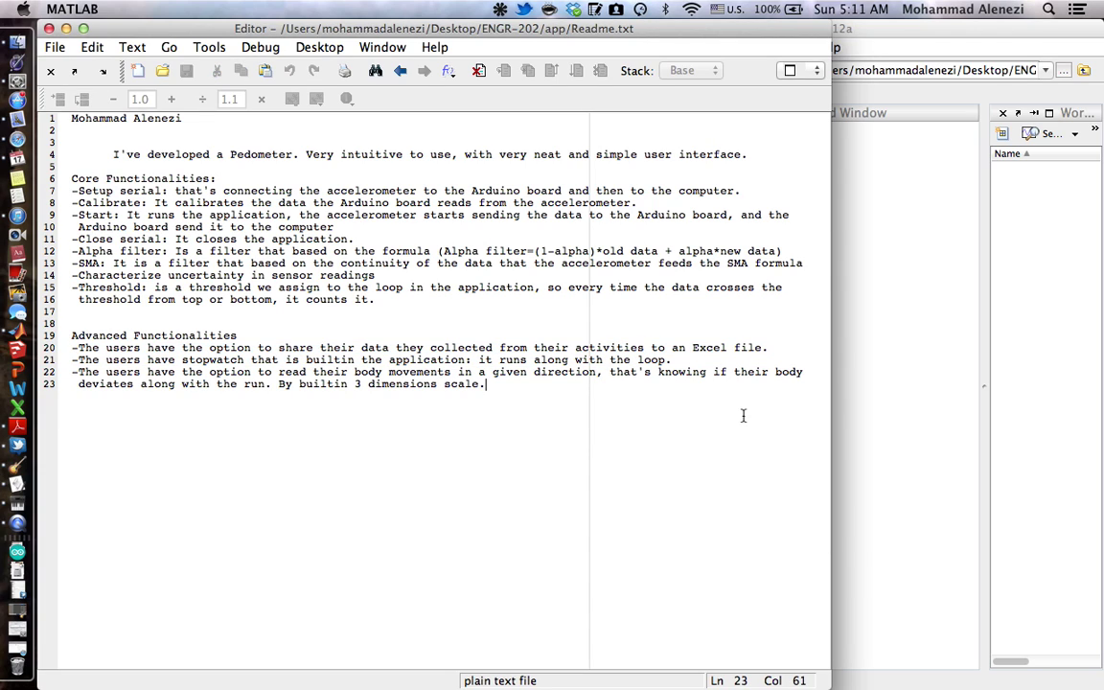
# Reveal the Pedometer GUI behind the readme, highlight line 23, then minimize the editor.
pyautogui.moveTo(398, 33); pyautogui.dragTo(407, 529)
pyautogui.click(478, 168)
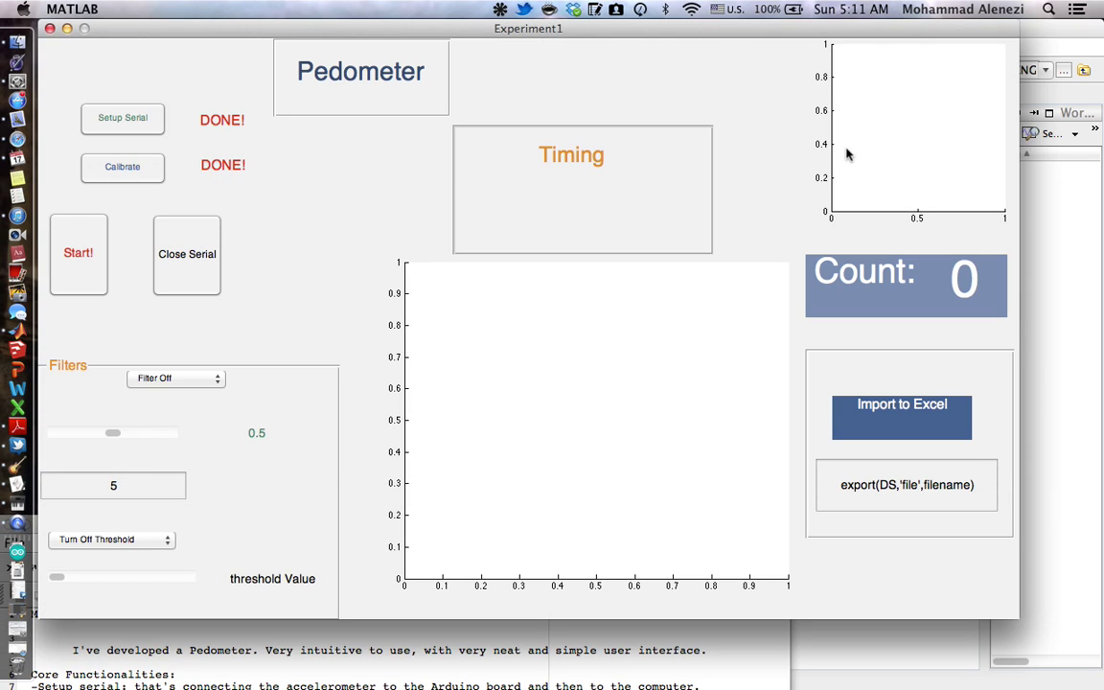
pyautogui.click(536, 664)
pyautogui.moveTo(606, 525); pyautogui.dragTo(692, 211)
pyautogui.moveTo(532, 562); pyautogui.dragTo(94, 555)
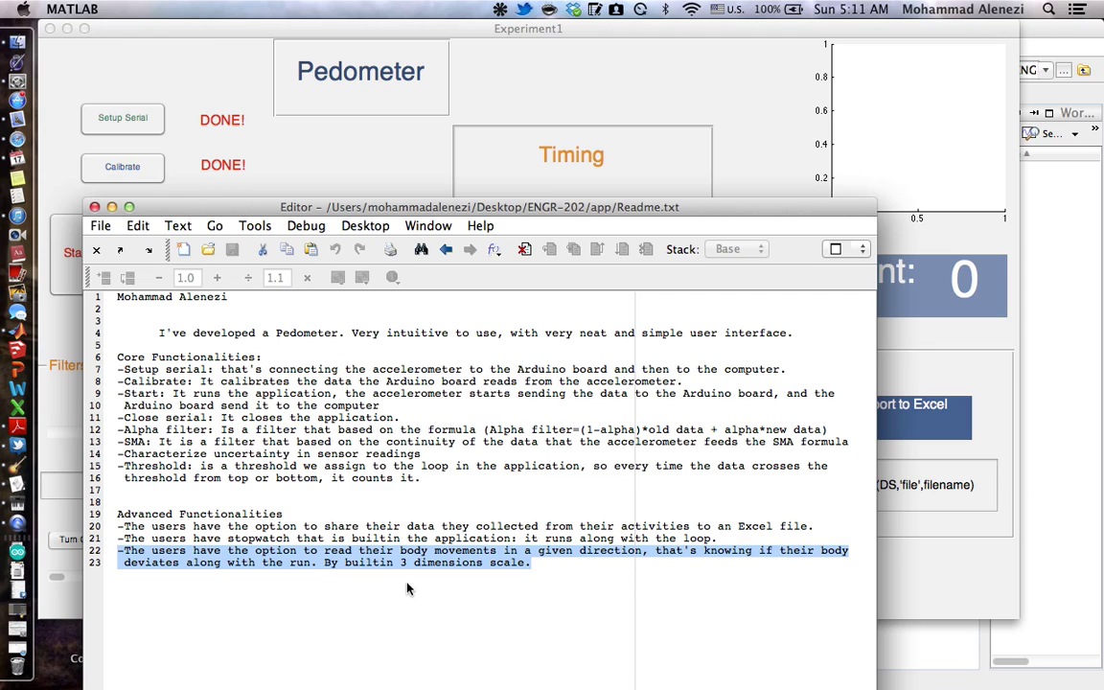
pyautogui.click(111, 208)
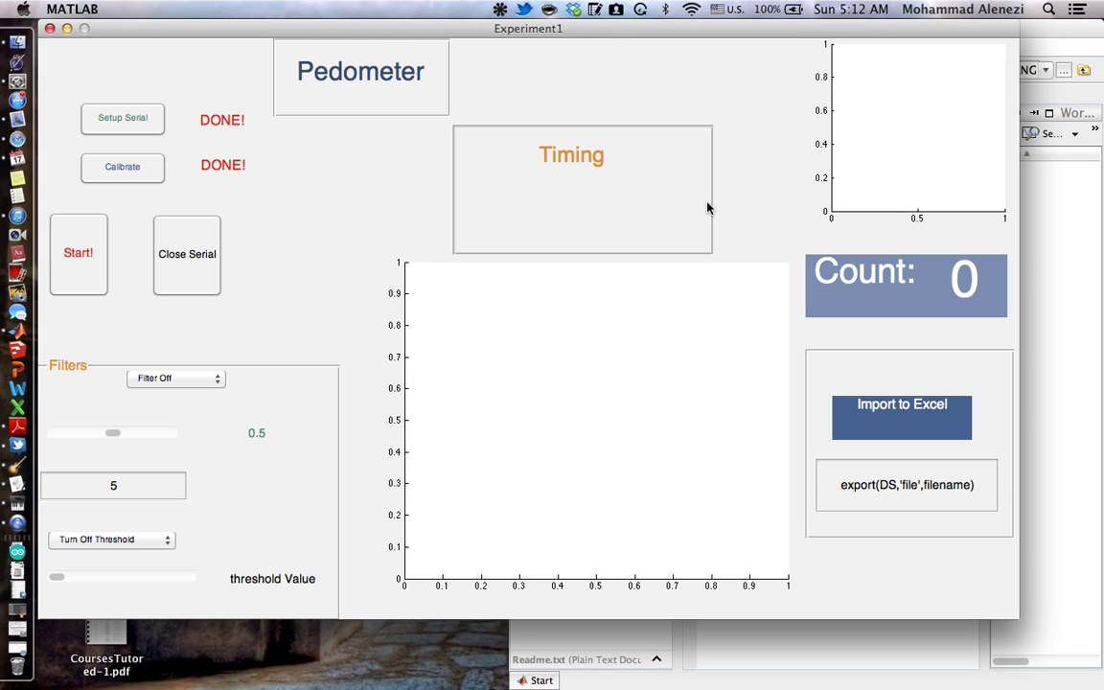
pyautogui.click(903, 484)
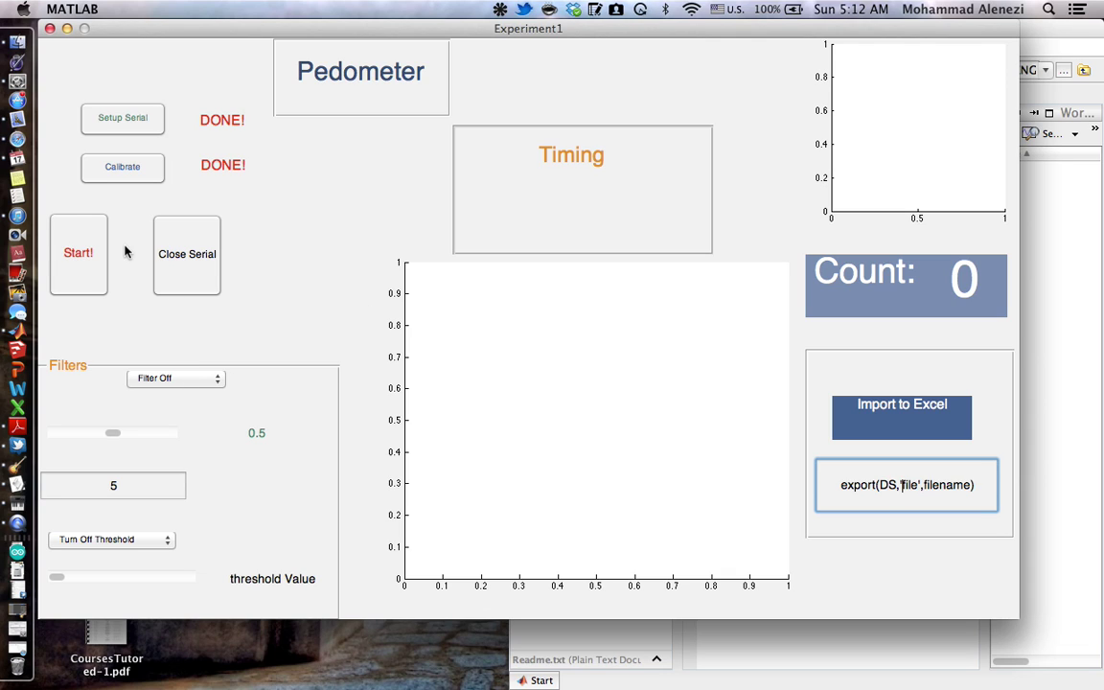
pyautogui.click(80, 253)
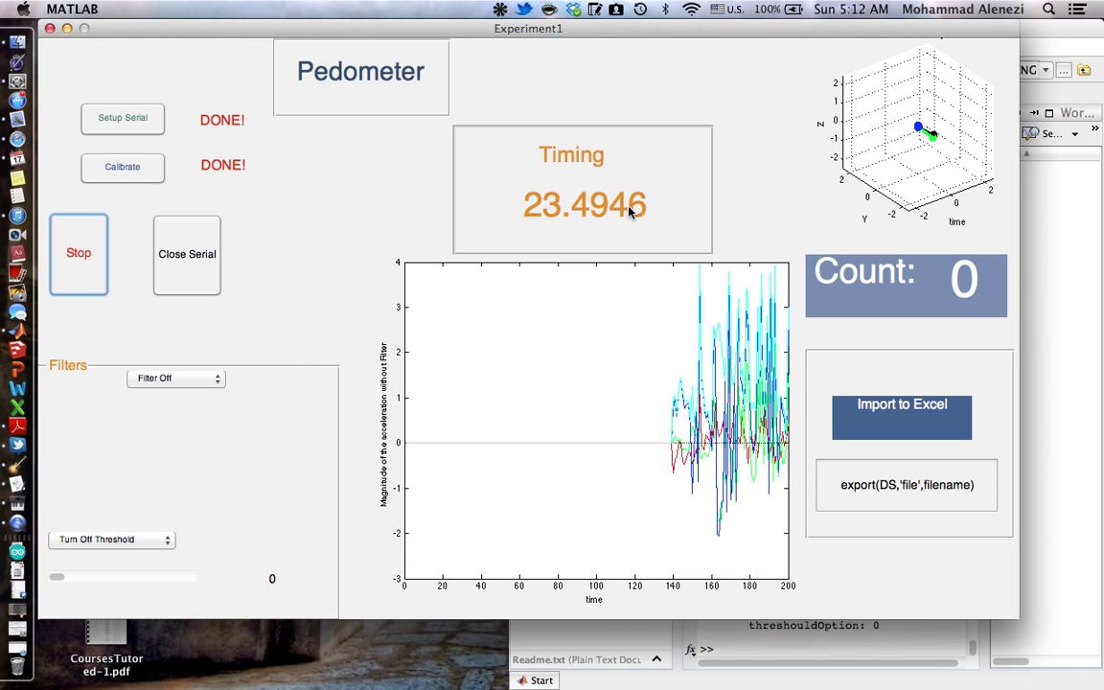
# Open the Filters popup in the Pedometer GUI.
pyautogui.click(185, 378)
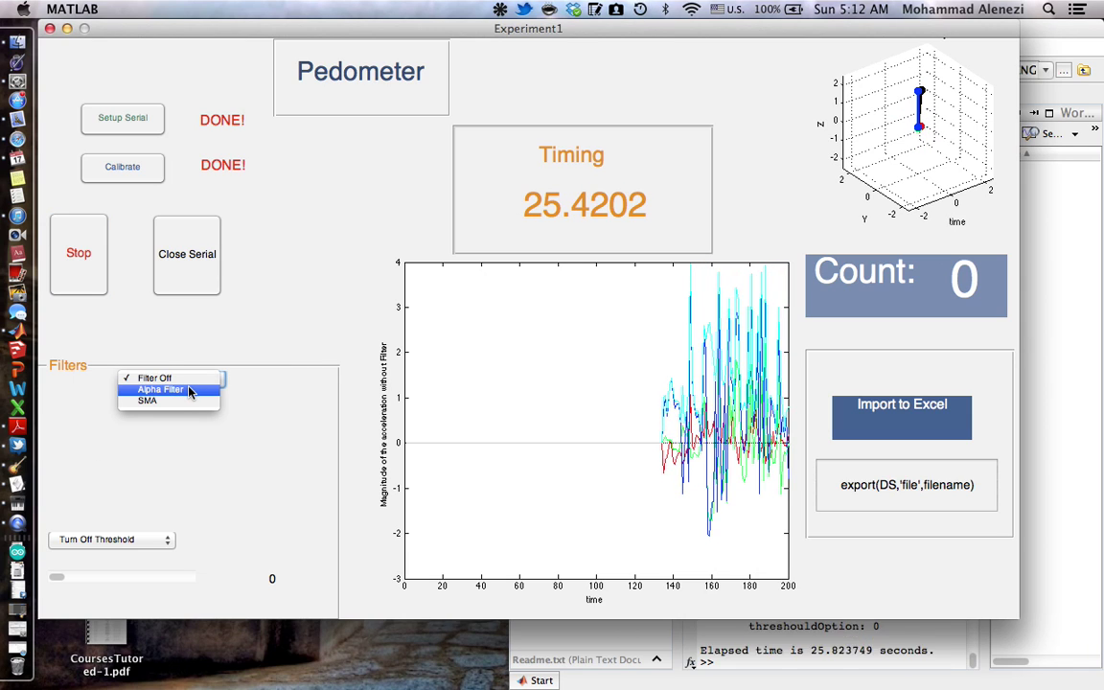
# Apply the Alpha Filter, tune alpha from 0.124 to 0.476, then switch to SMA.
pyautogui.click(189, 391)
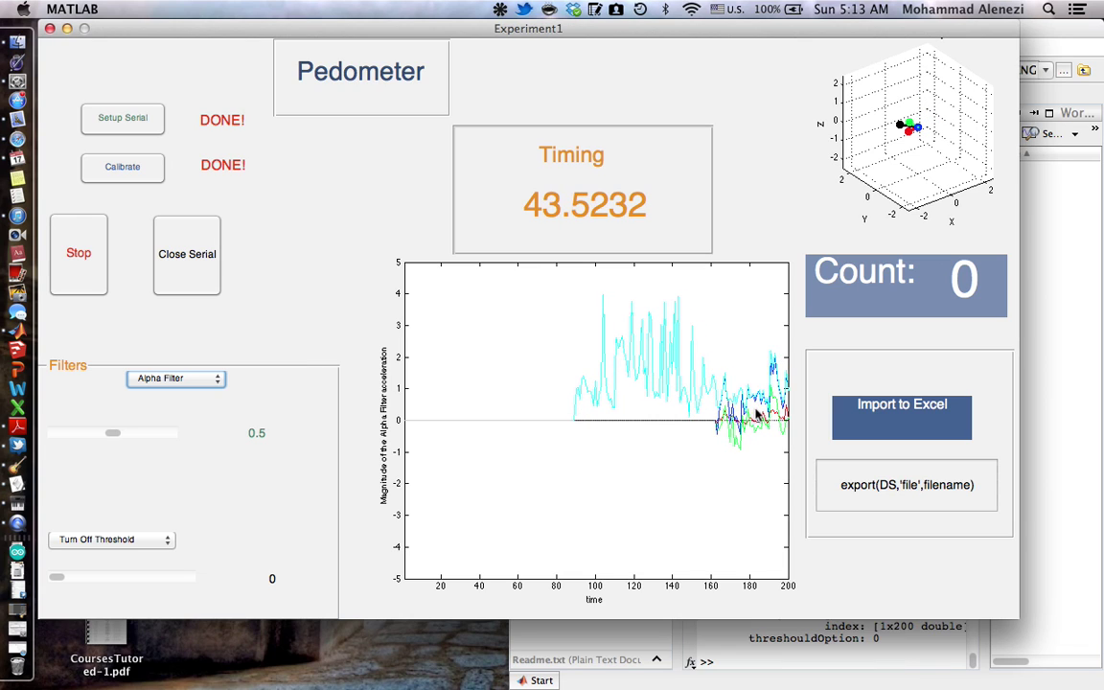
pyautogui.click(158, 549)
pyautogui.click(106, 532)
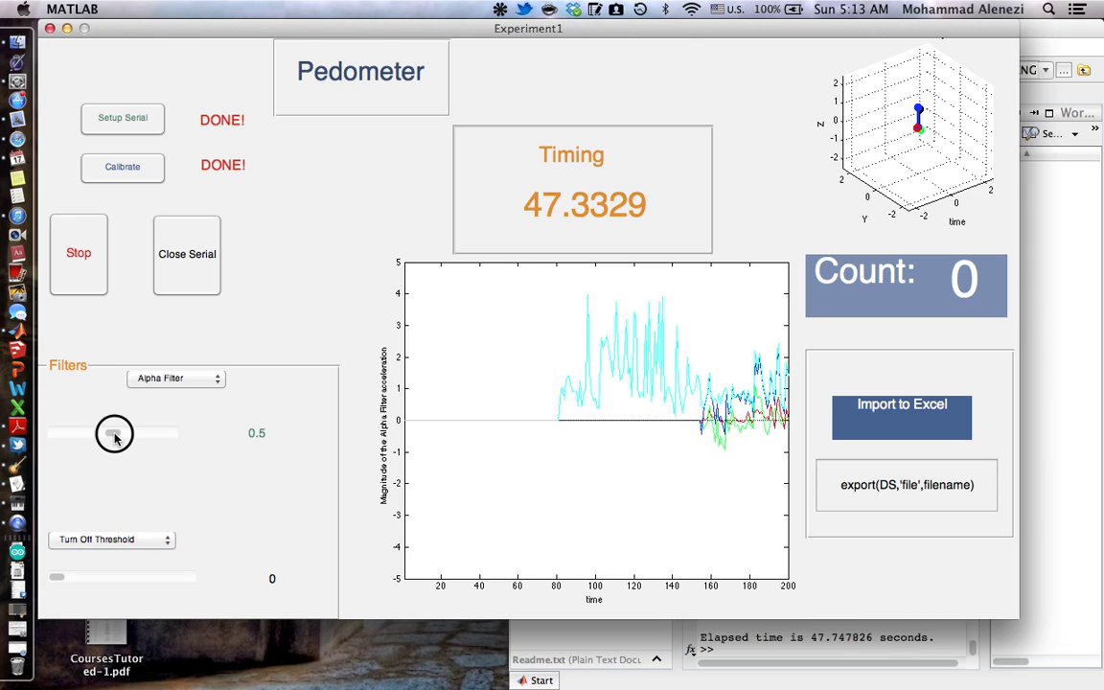
pyautogui.moveTo(114, 436); pyautogui.dragTo(75, 439)
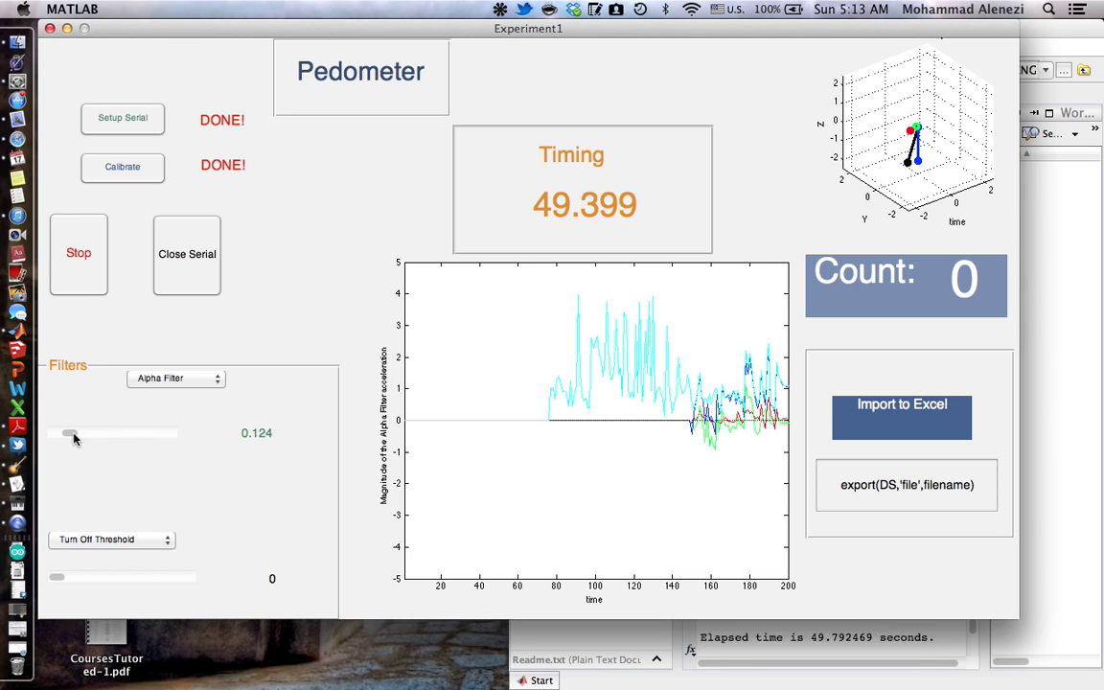
pyautogui.click(74, 436)
pyautogui.moveTo(74, 438); pyautogui.dragTo(113, 437)
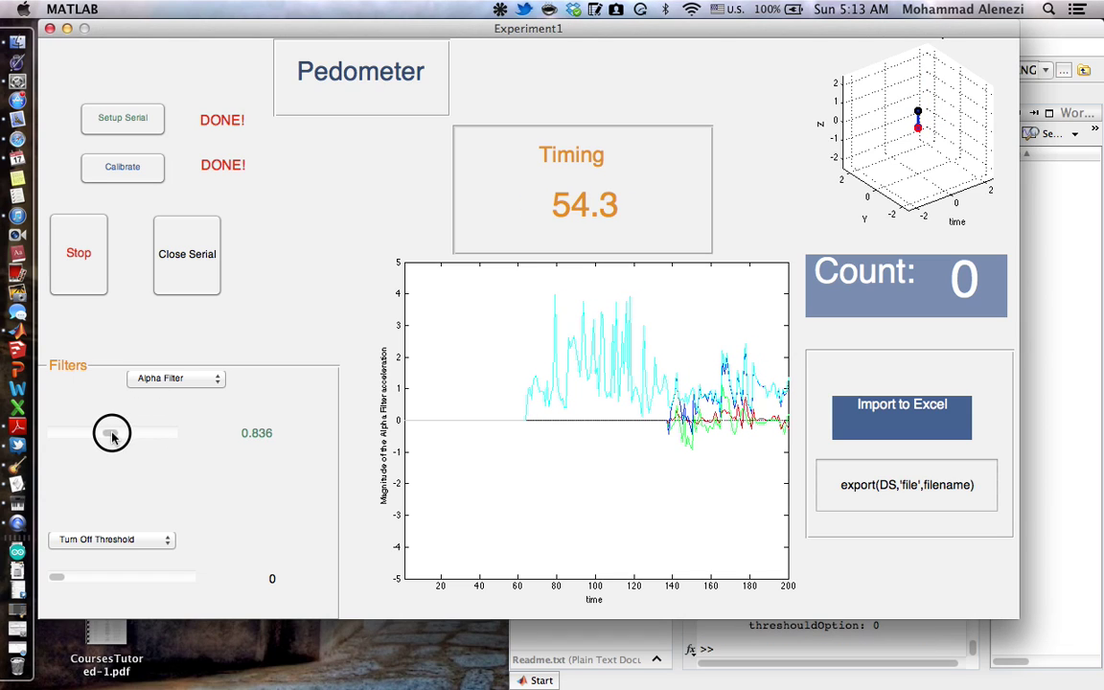
pyautogui.click(187, 382)
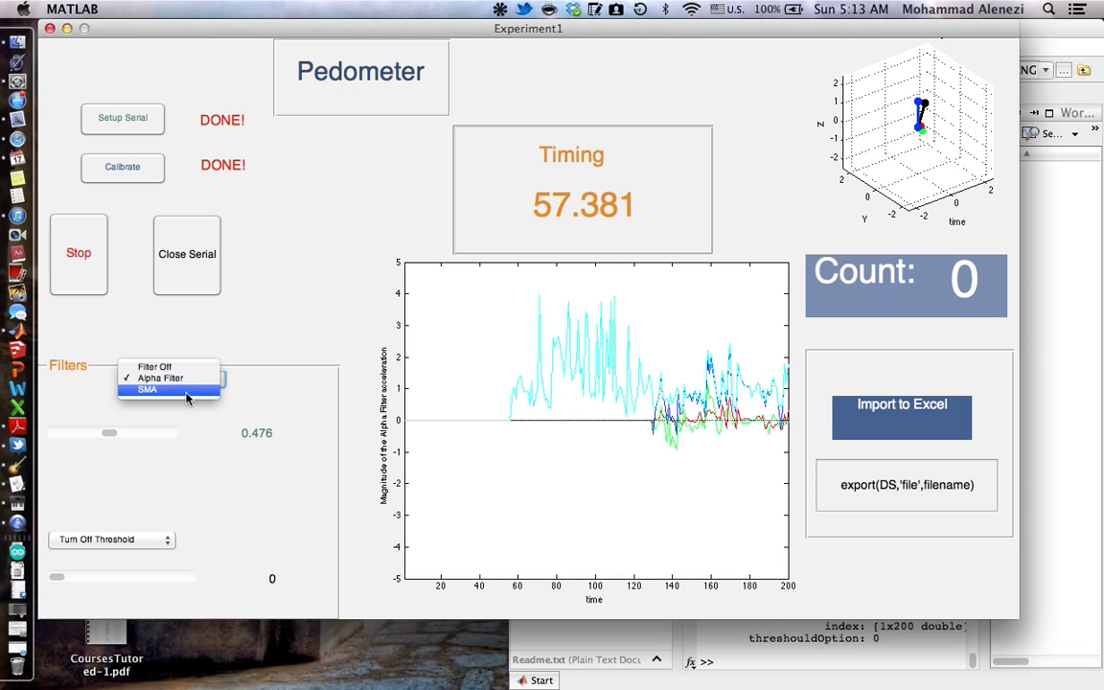
pyautogui.click(187, 393)
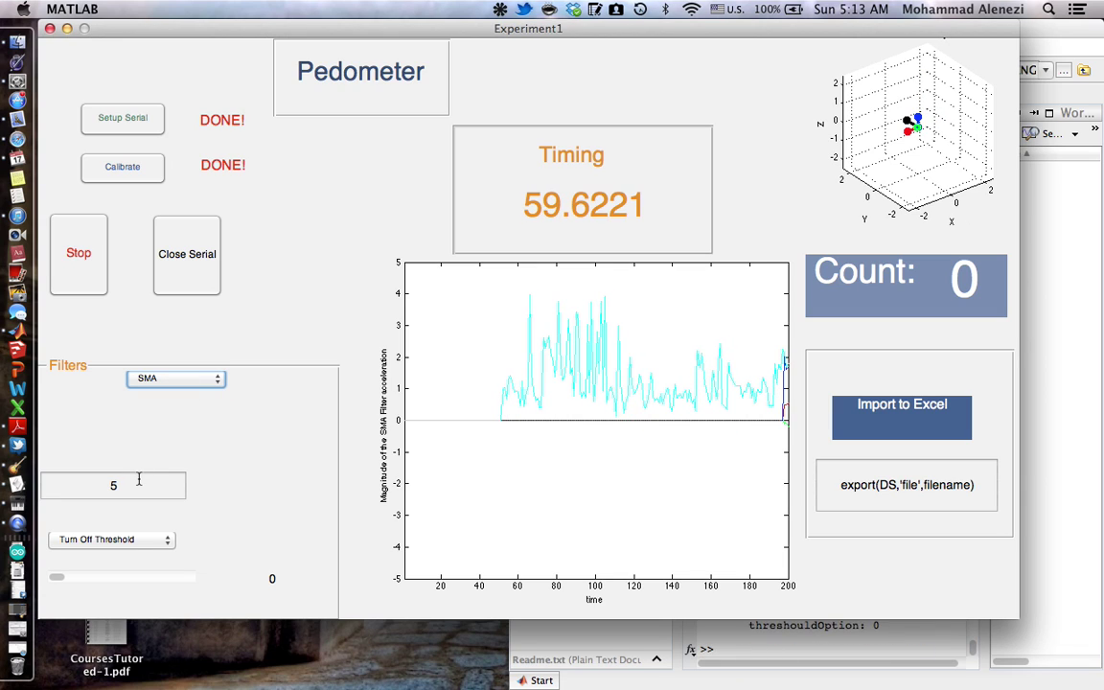
# Try the SMA filter with window size 5, then switch back to Alpha Filter at 0.476.
pyautogui.click(139, 479)
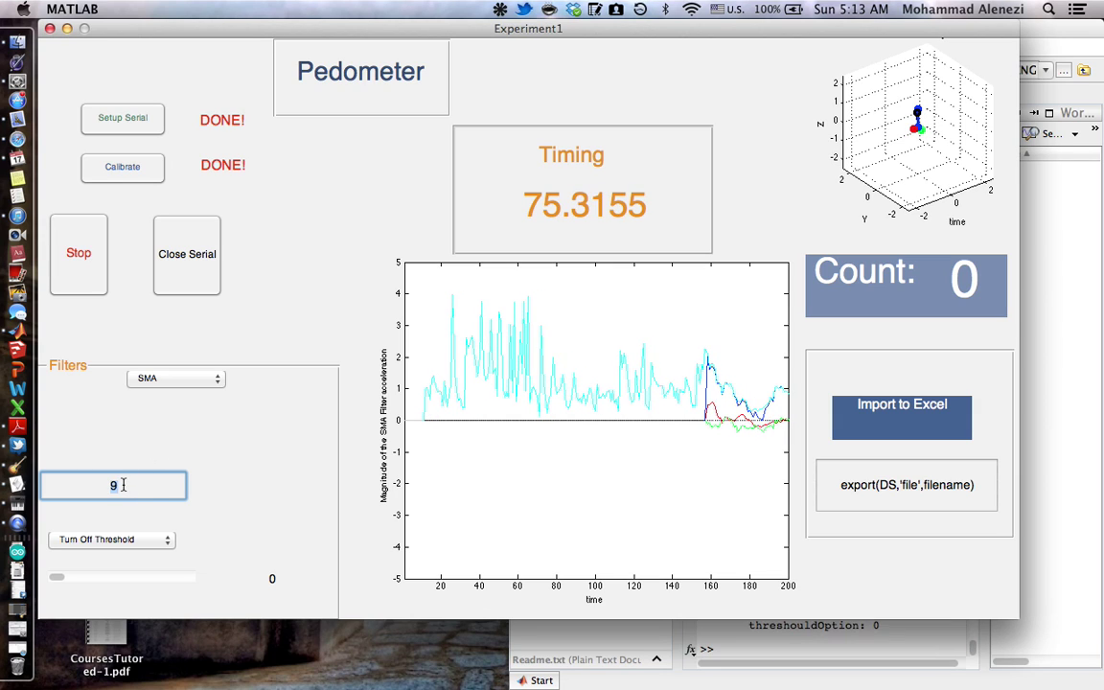
pyautogui.click(165, 372)
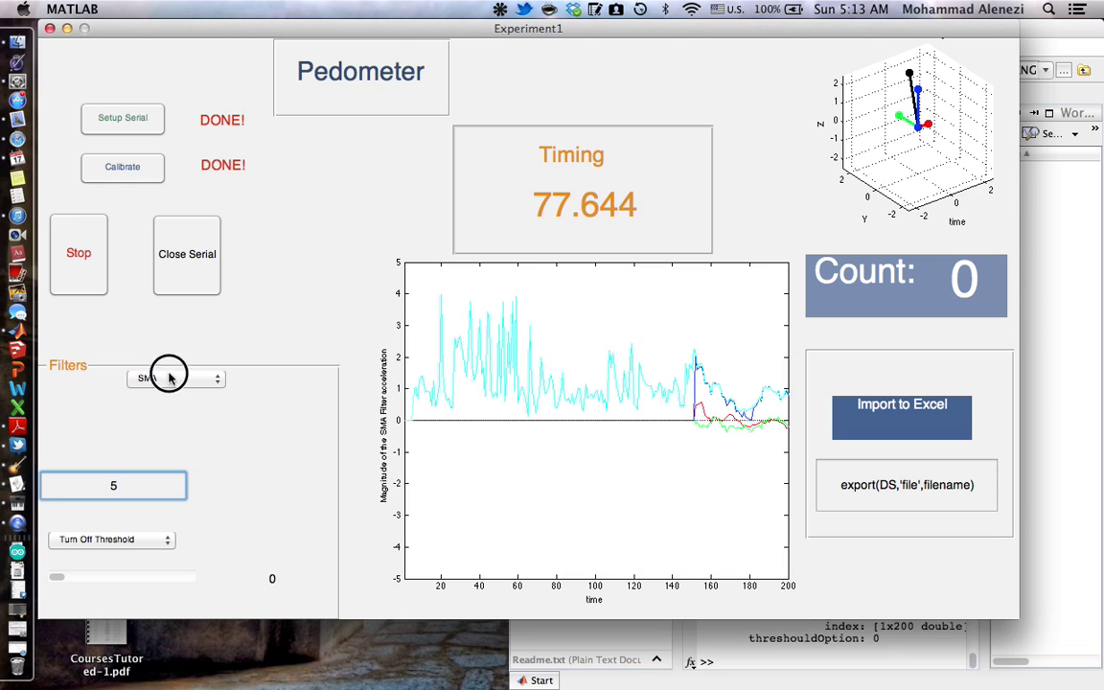
pyautogui.click(169, 368)
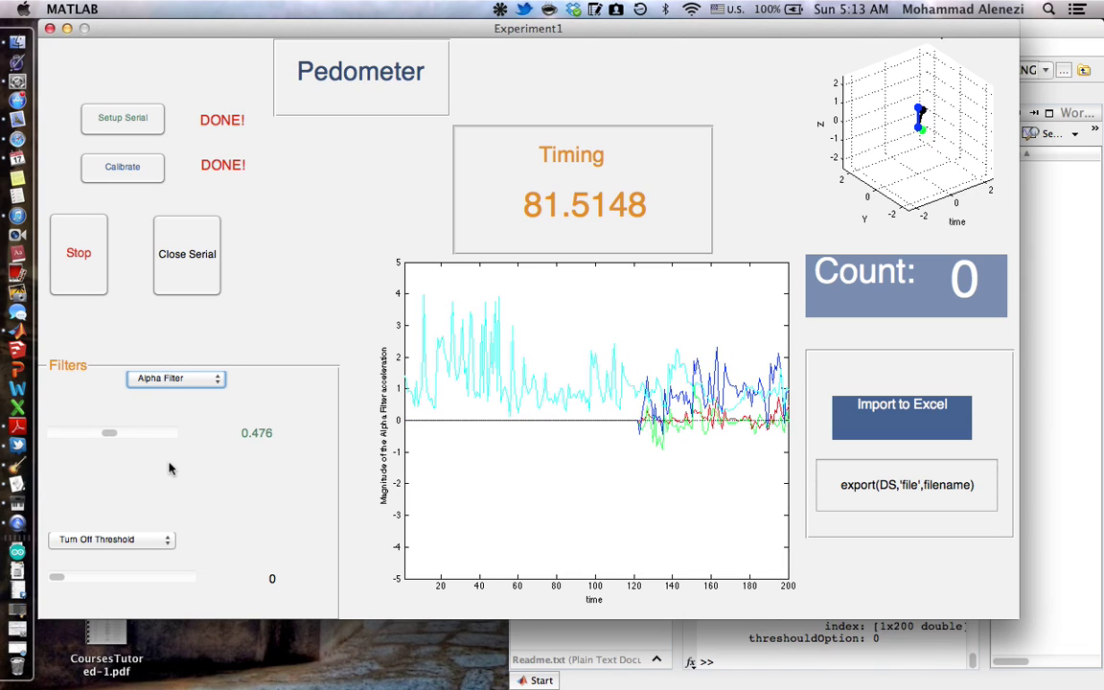
# Turn on step thresholding and slide the threshold from about 2.04 down to 1.7655.
pyautogui.click(125, 539)
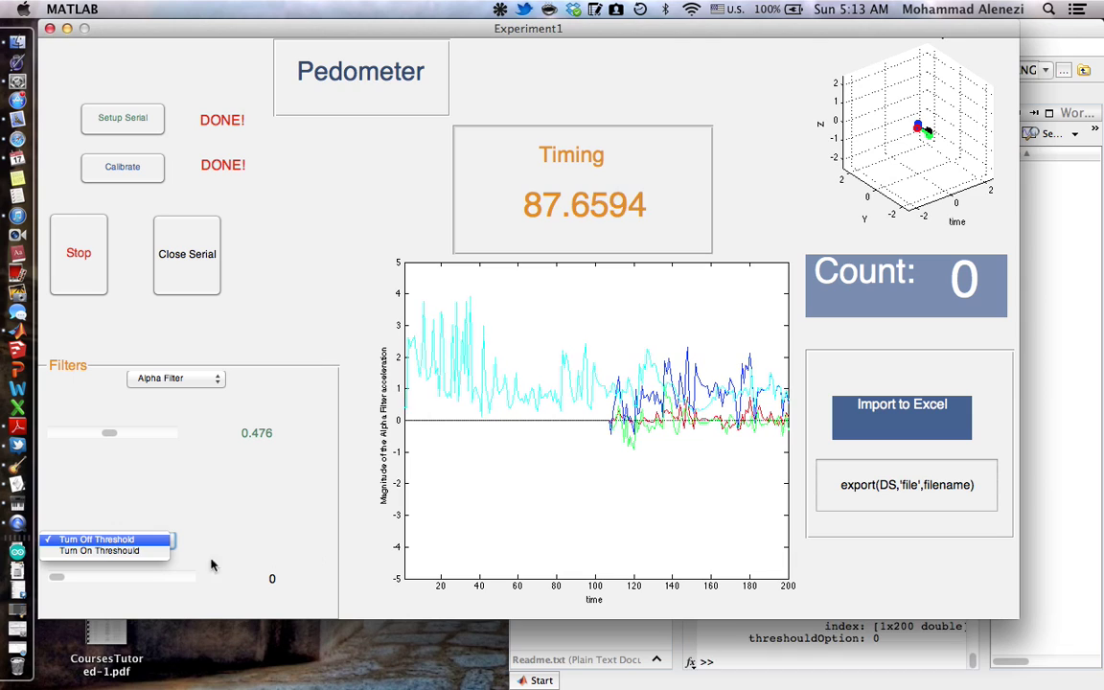
pyautogui.click(124, 552)
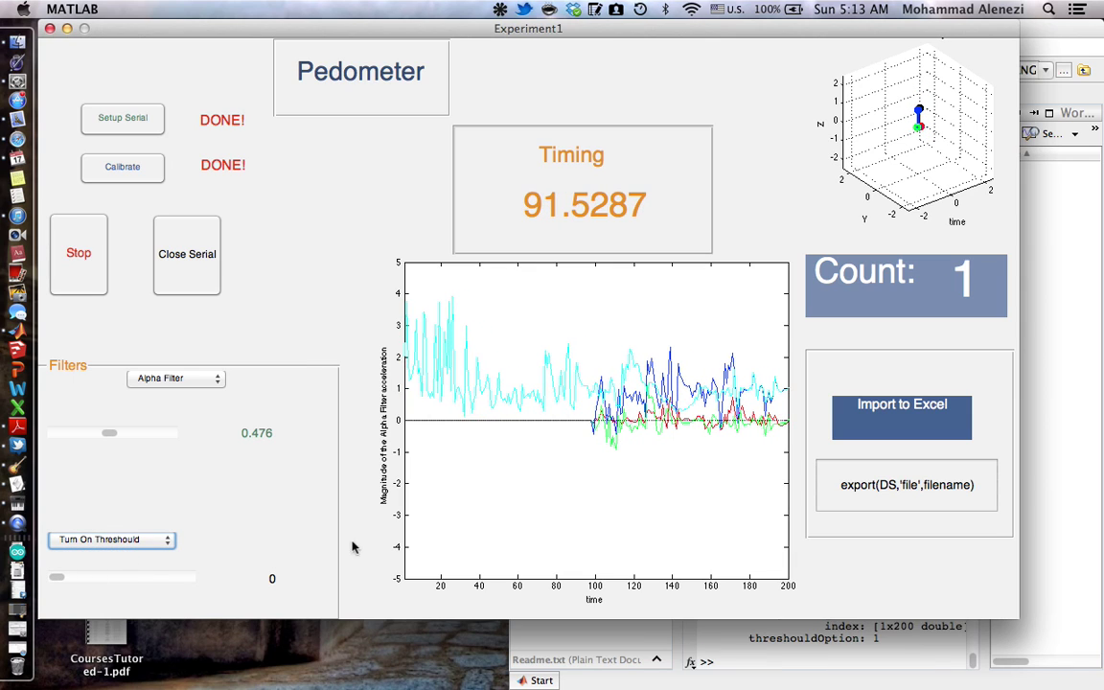
pyautogui.moveTo(62, 582); pyautogui.dragTo(156, 585)
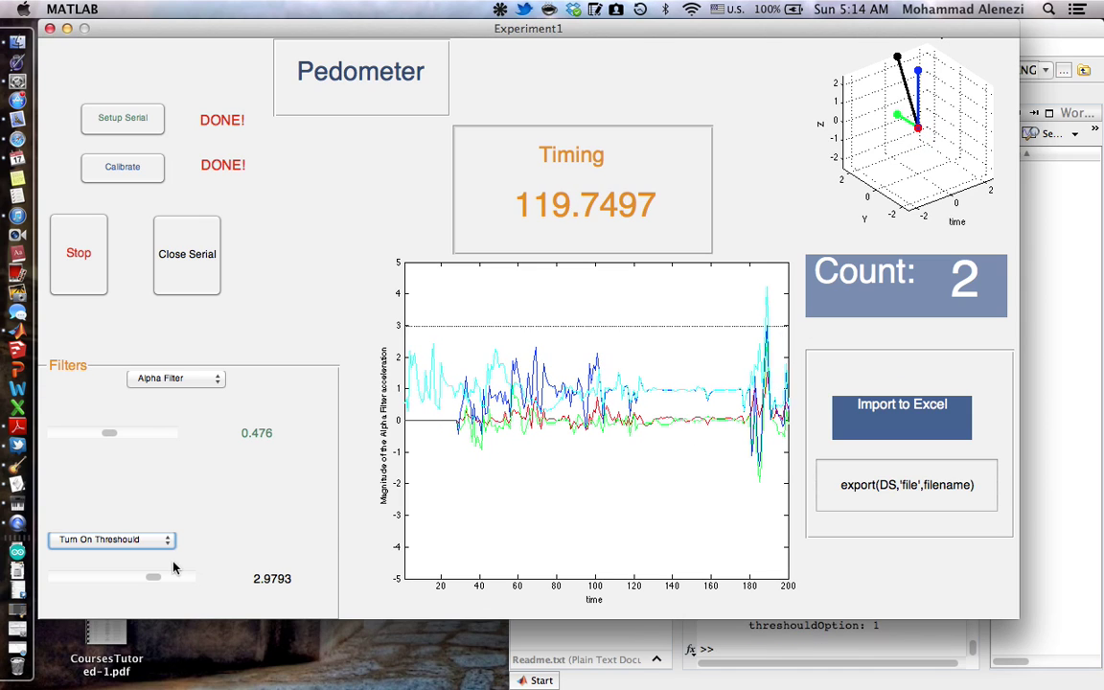
pyautogui.moveTo(152, 580); pyautogui.dragTo(133, 581)
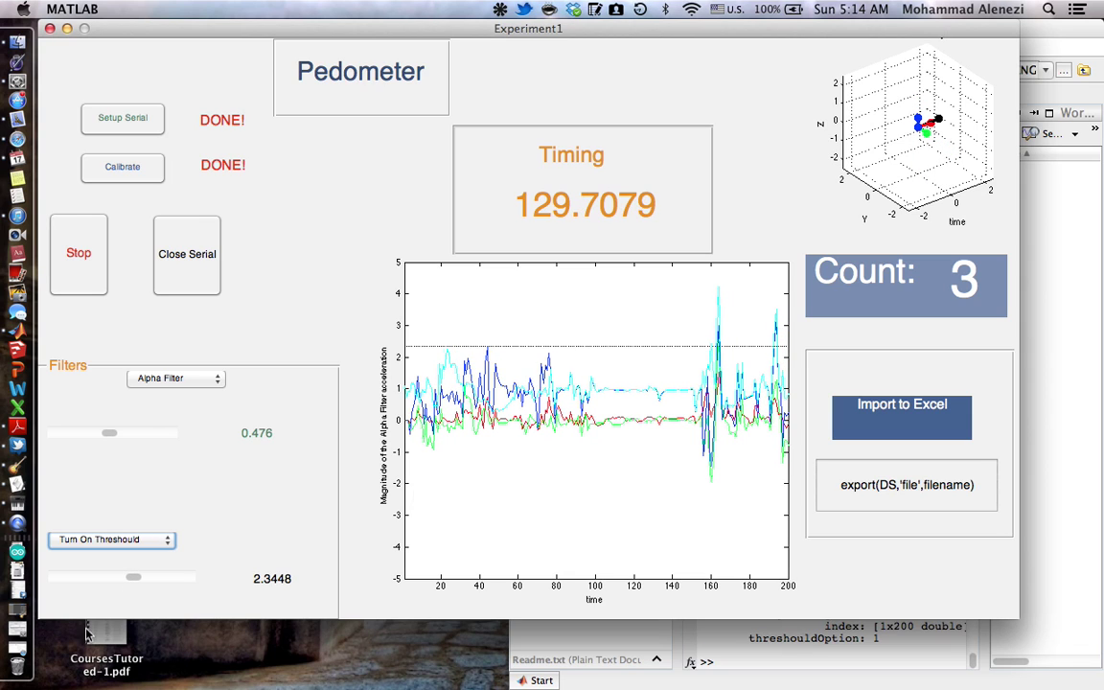
pyautogui.click(133, 579)
pyautogui.moveTo(133, 579); pyautogui.dragTo(115, 581)
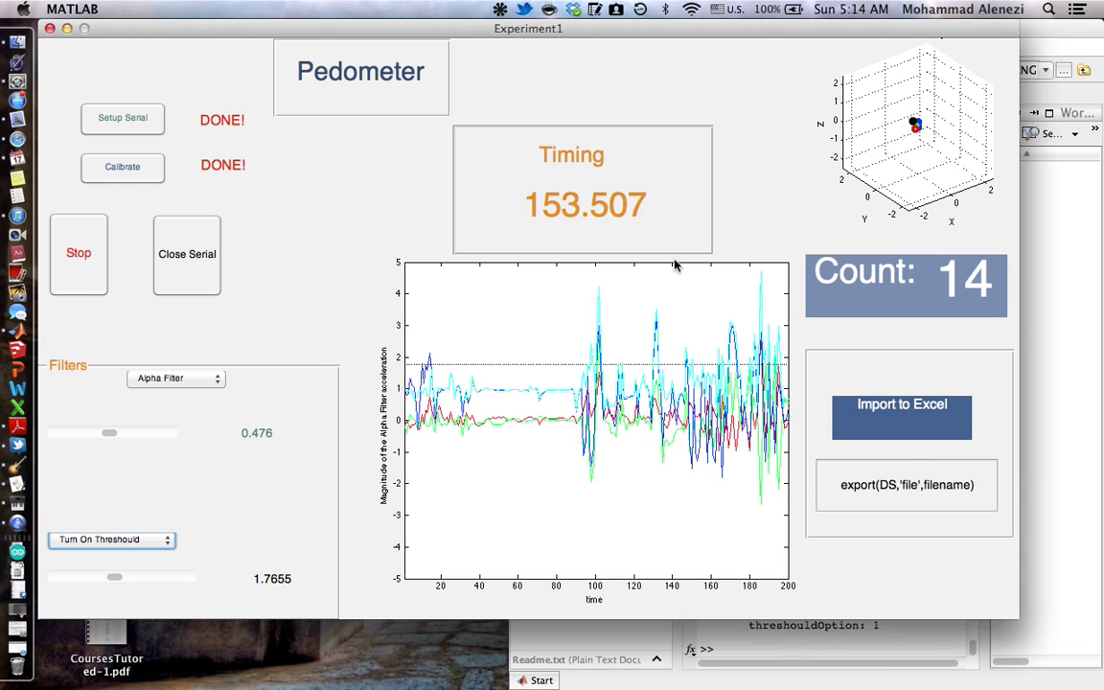
# Stop acquisition with the count at 14, then select 'file' in the export(DS,'file',filename) text.
pyautogui.click(79, 254)
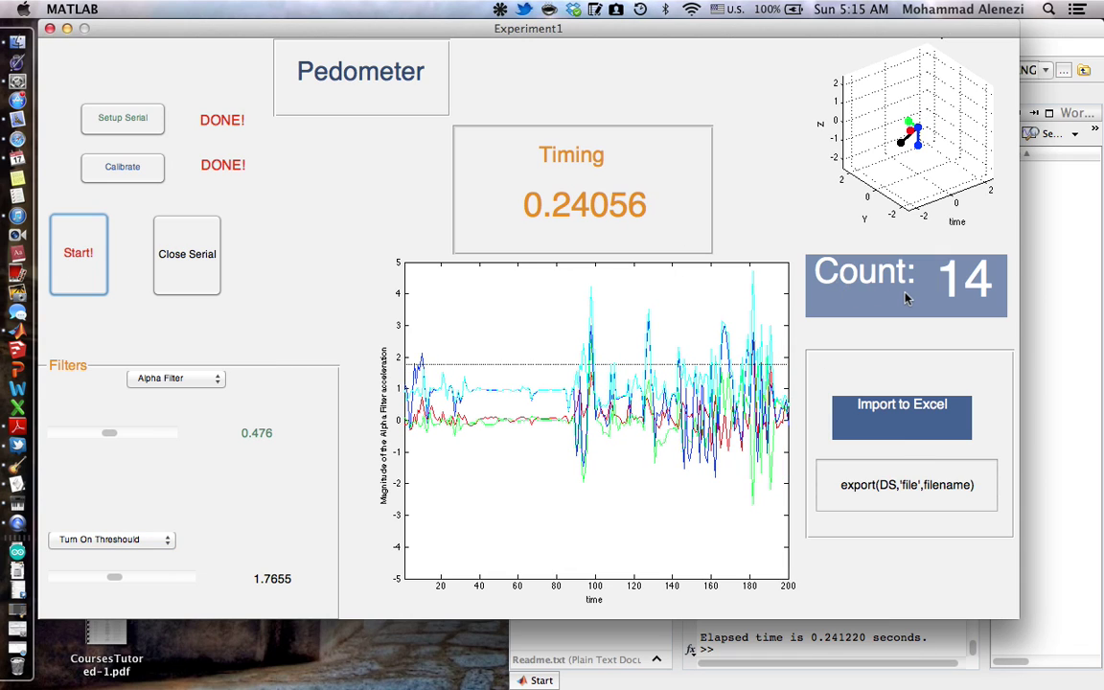
pyautogui.doubleClick(910, 486)
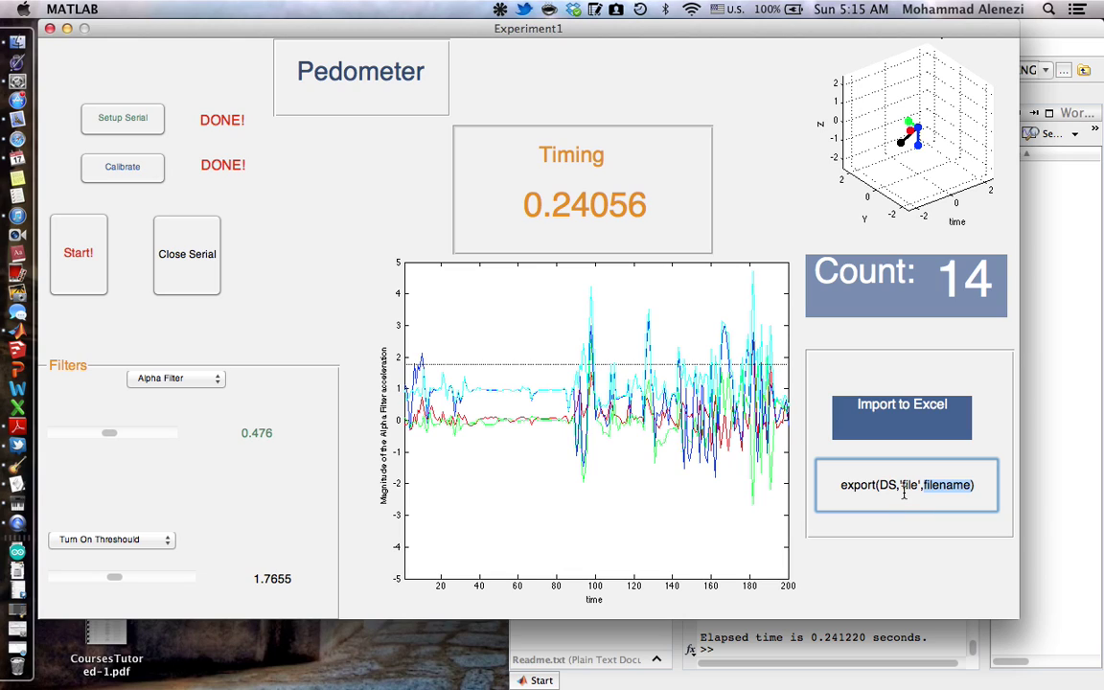
pyautogui.click(930, 490)
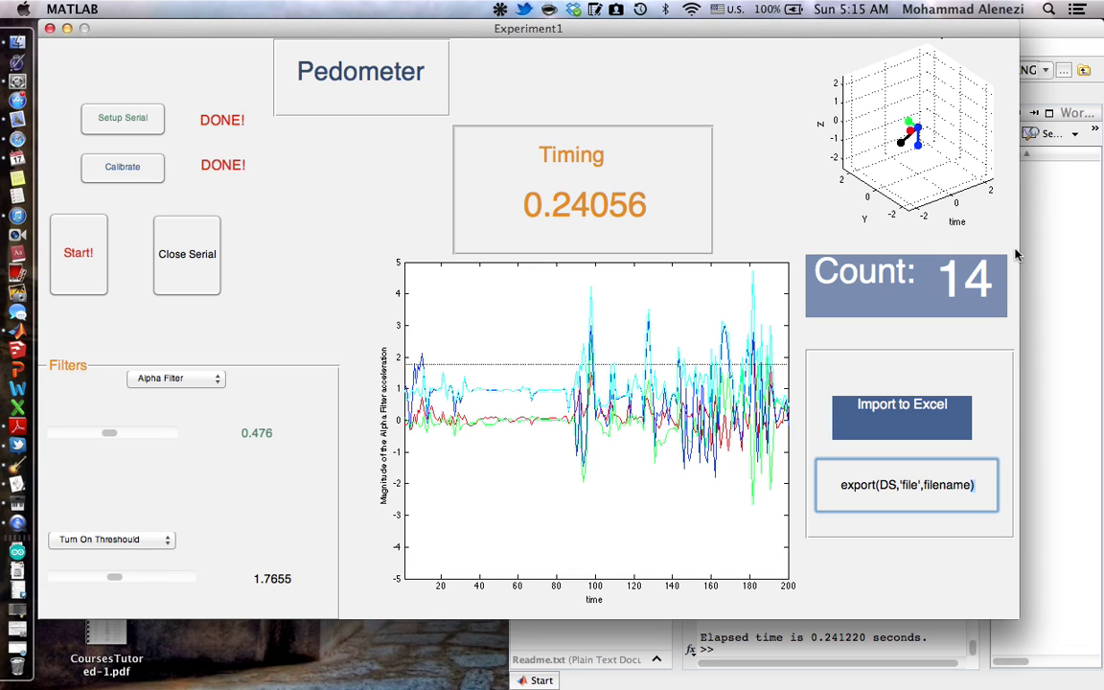
pyautogui.click(1065, 267)
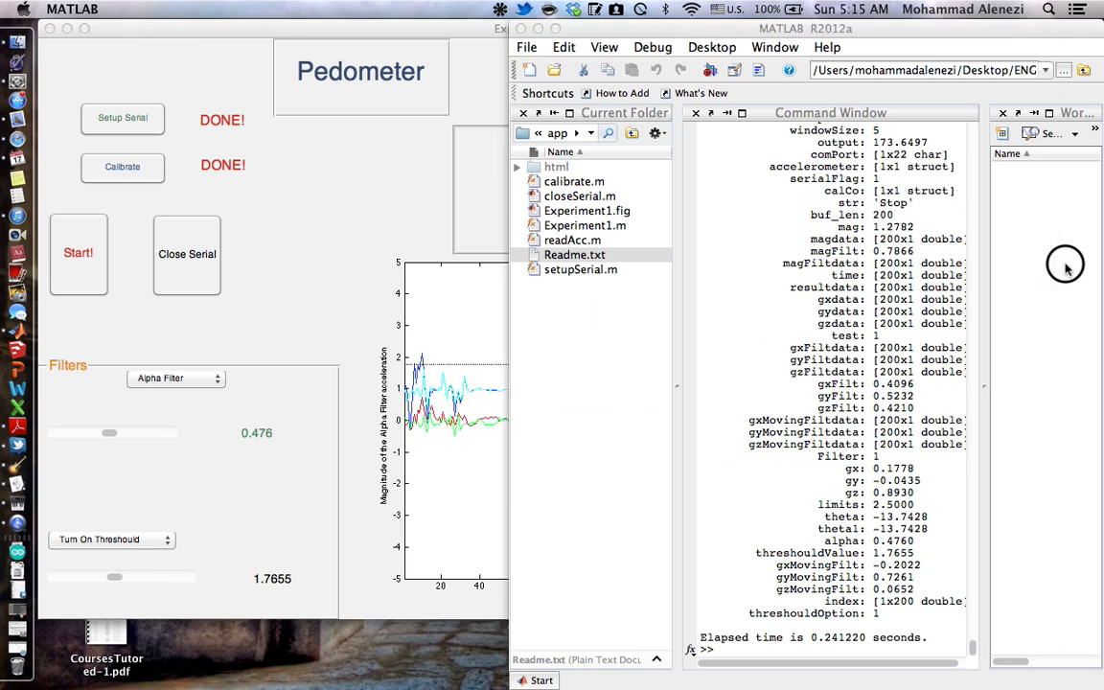
pyautogui.click(834, 238)
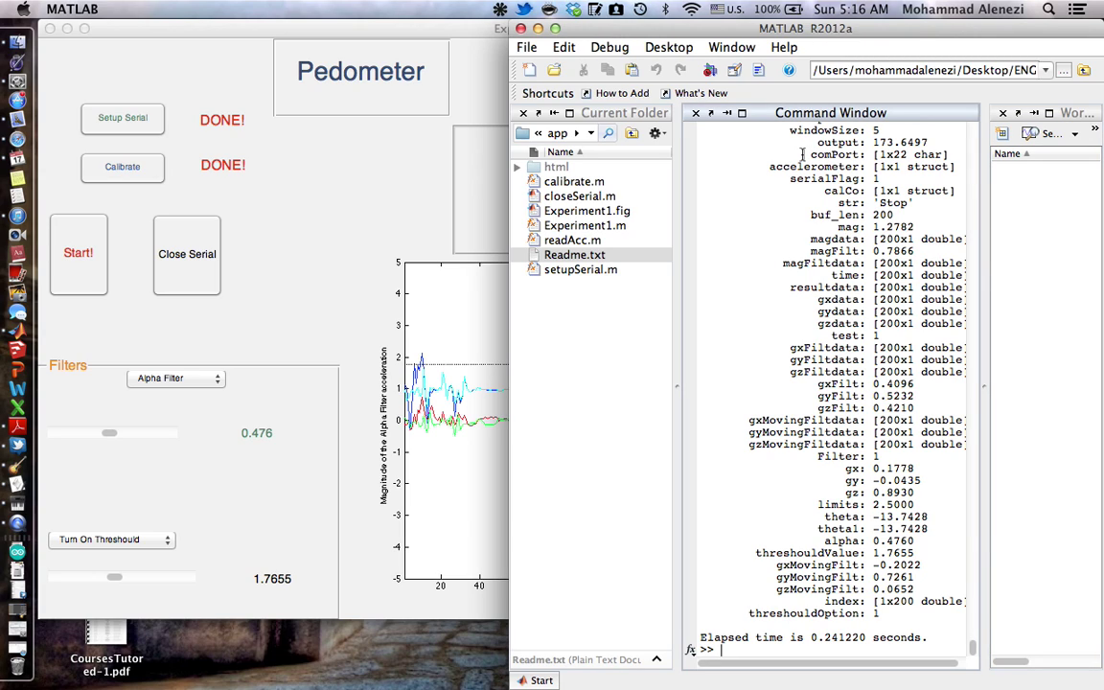
pyautogui.click(555, 27)
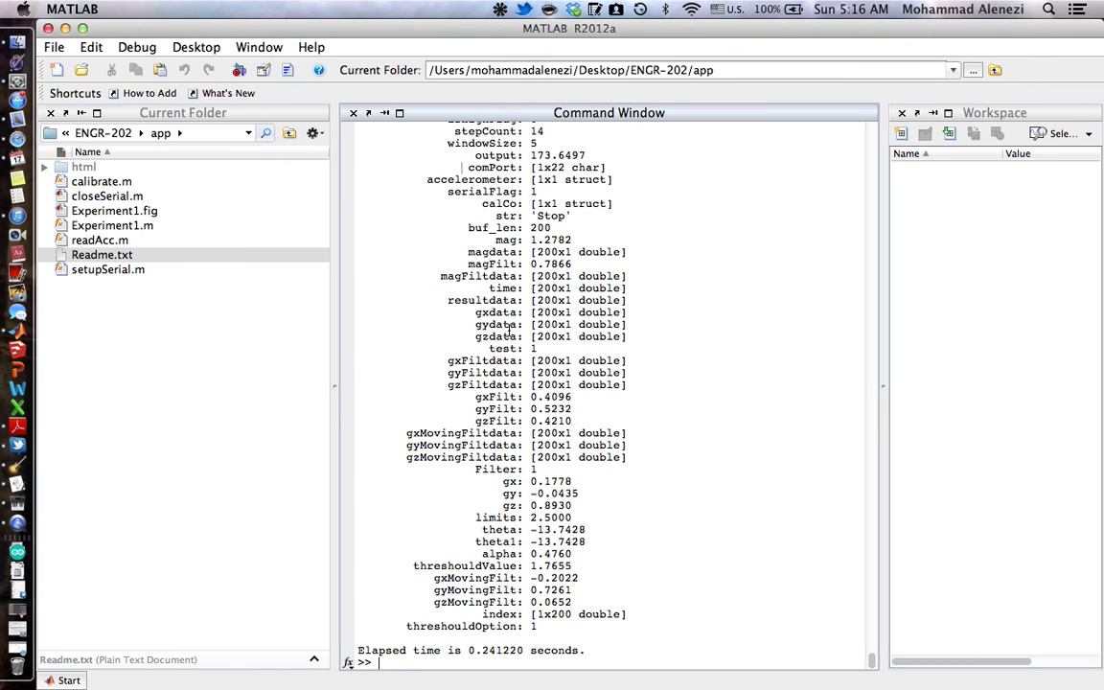
pyautogui.scroll(10, 561, 293)
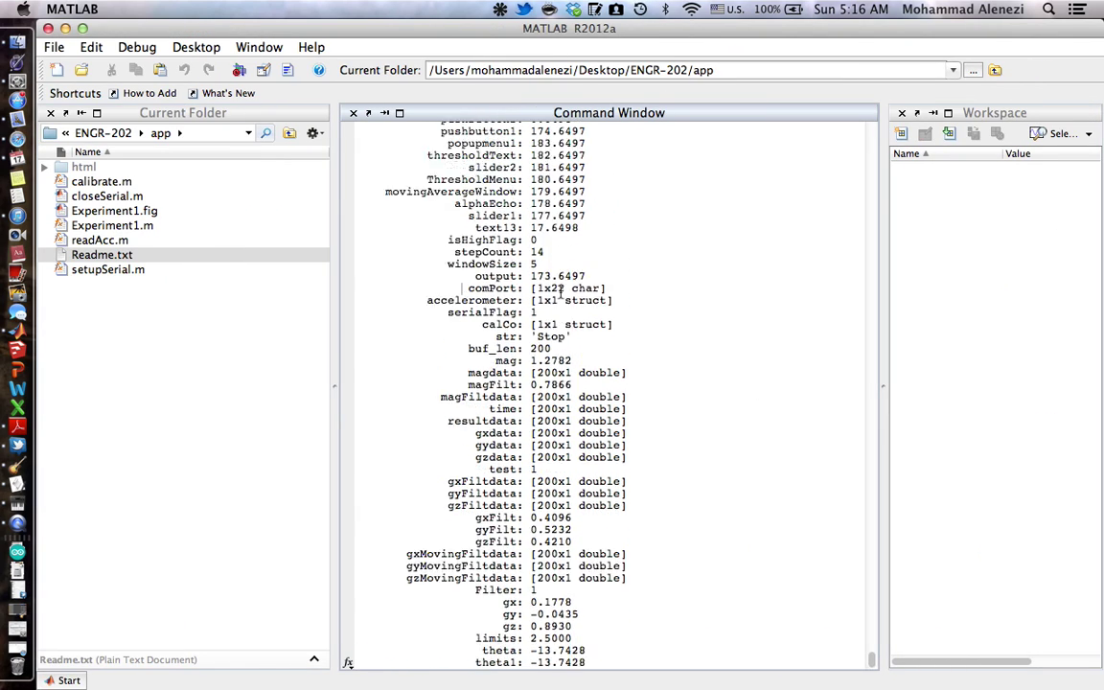
pyautogui.scroll(-10, 561, 294)
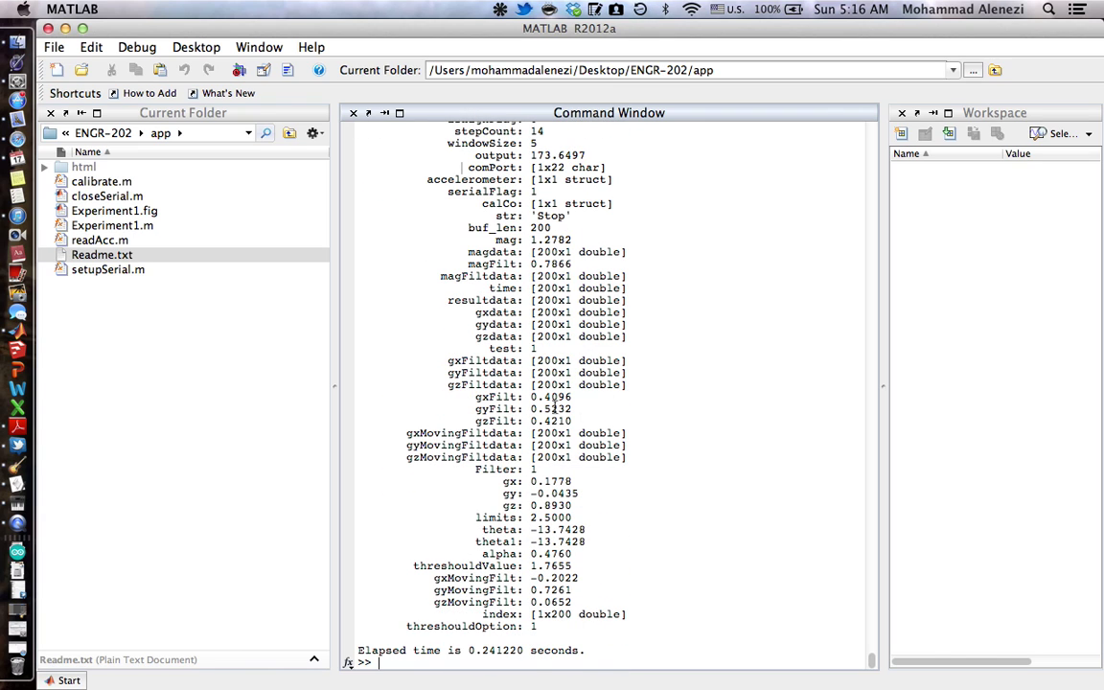
pyautogui.scroll(15, 574, 390)
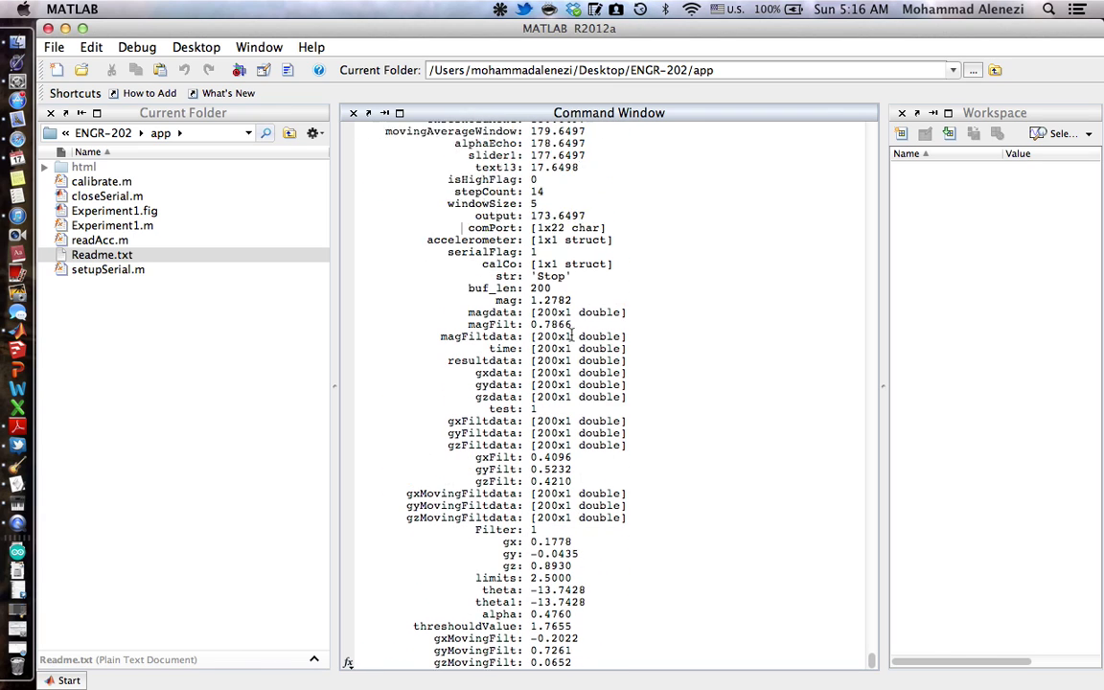
pyautogui.scroll(15, 552, 247)
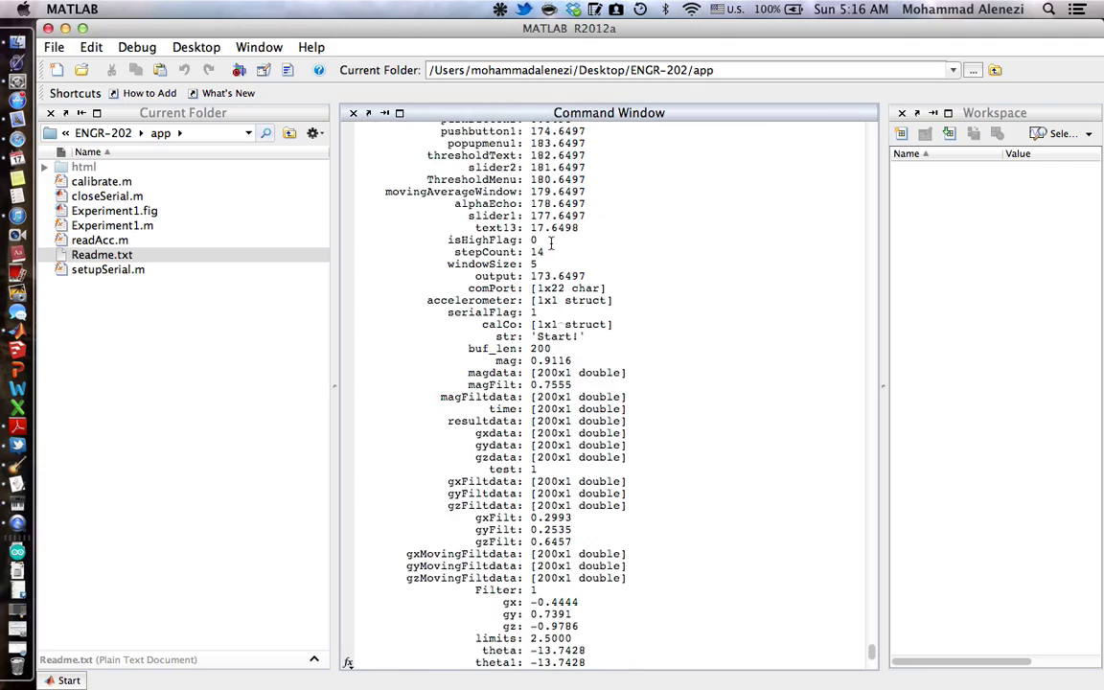
pyautogui.scroll(15, 572, 422)
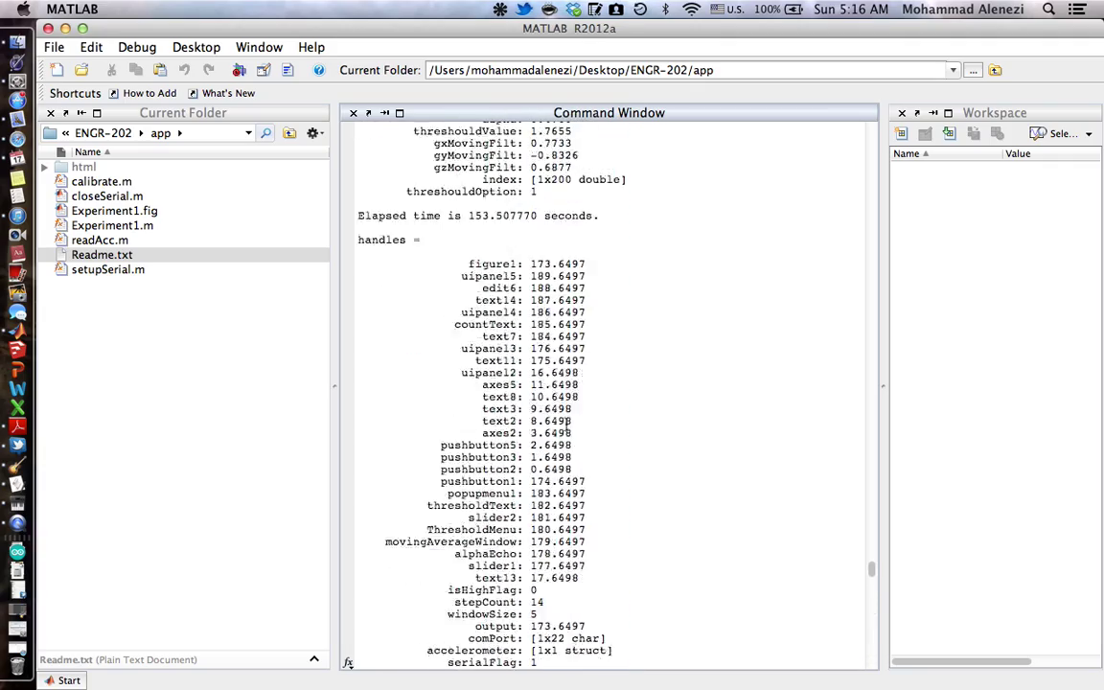
pyautogui.scroll(15, 570, 422)
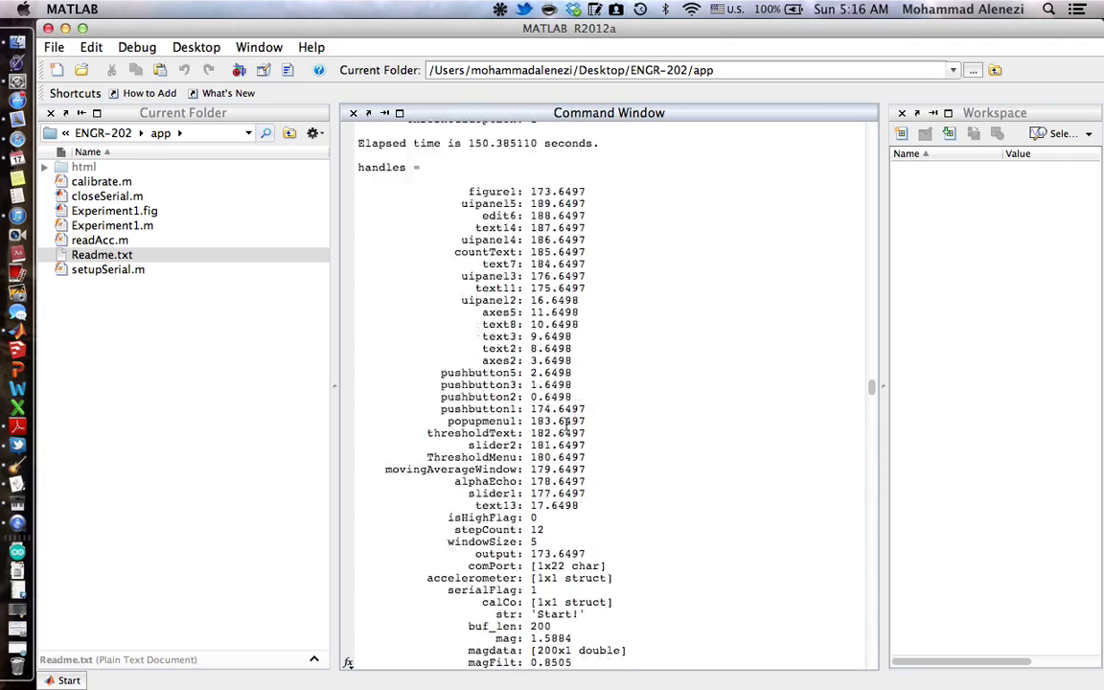
pyautogui.scroll(15, 570, 422)
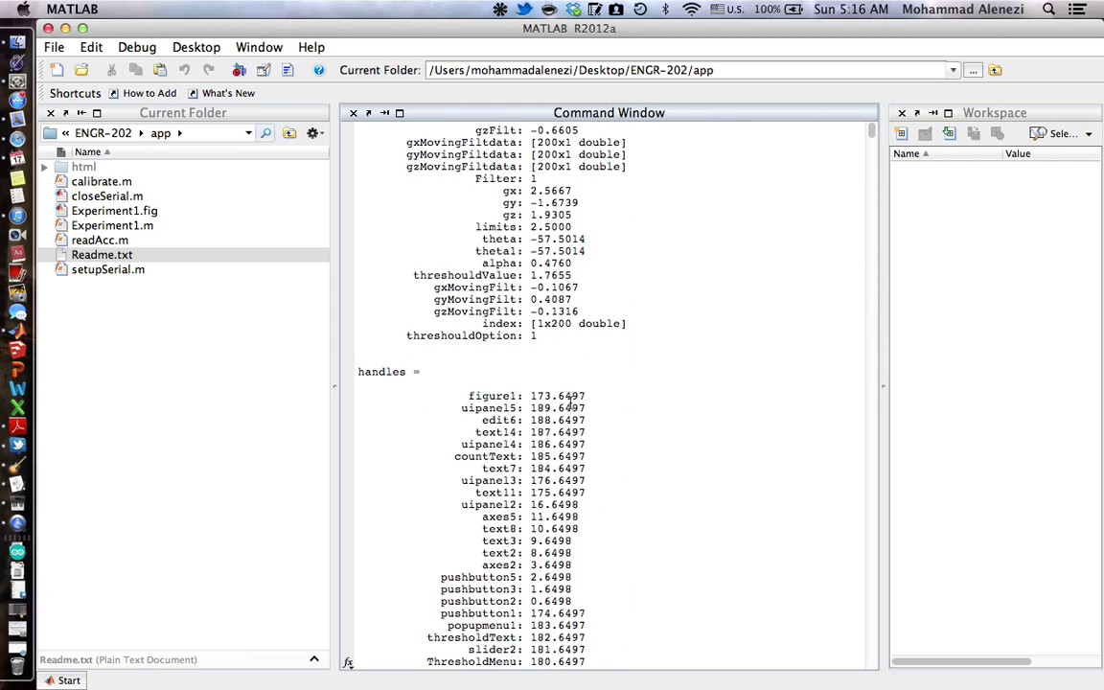
pyautogui.scroll(-15, 578, 287)
pyautogui.scroll(5, 572, 402)
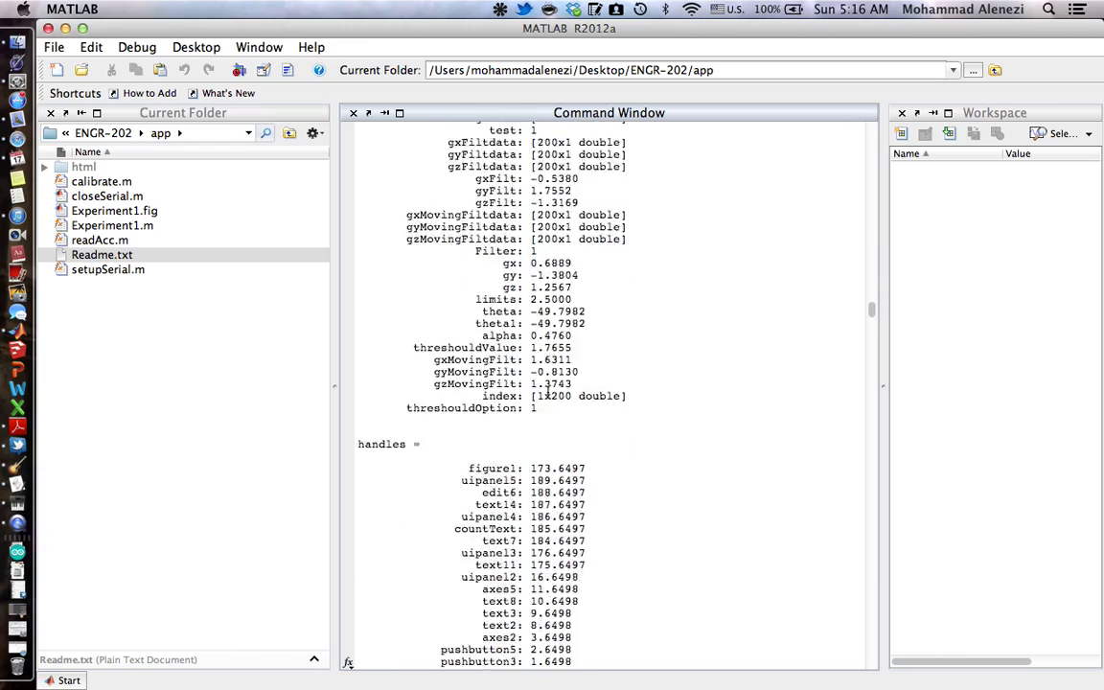
pyautogui.scroll(-15, 549, 389)
pyautogui.scroll(-2, 549, 388)
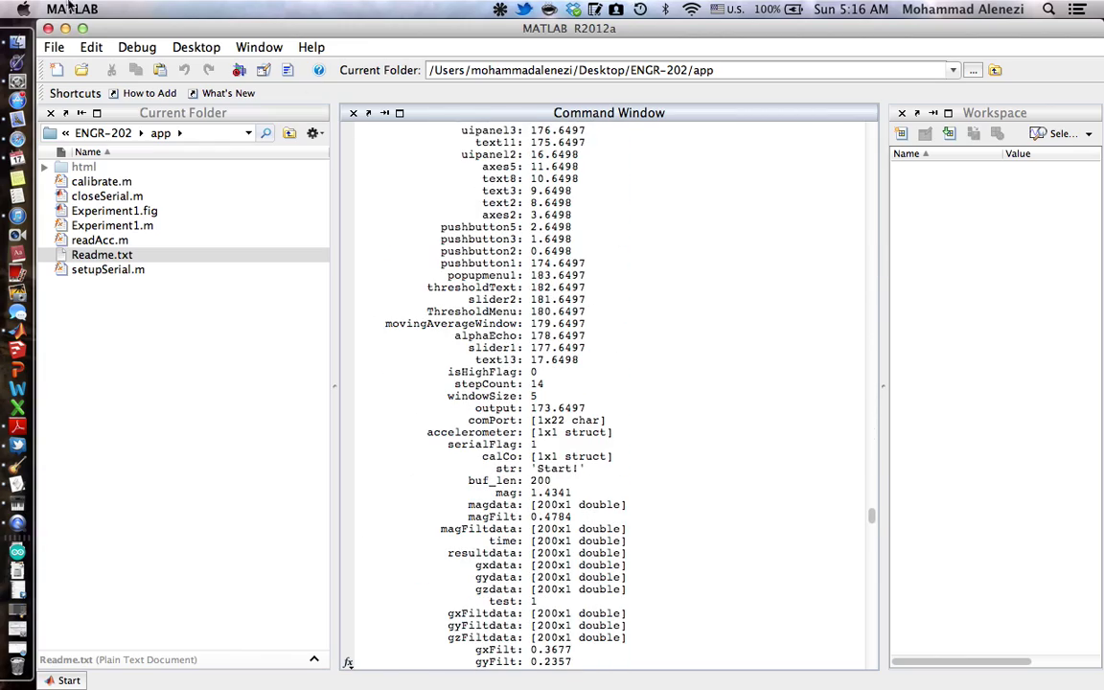
pyautogui.click(82, 27)
pyautogui.click(362, 224)
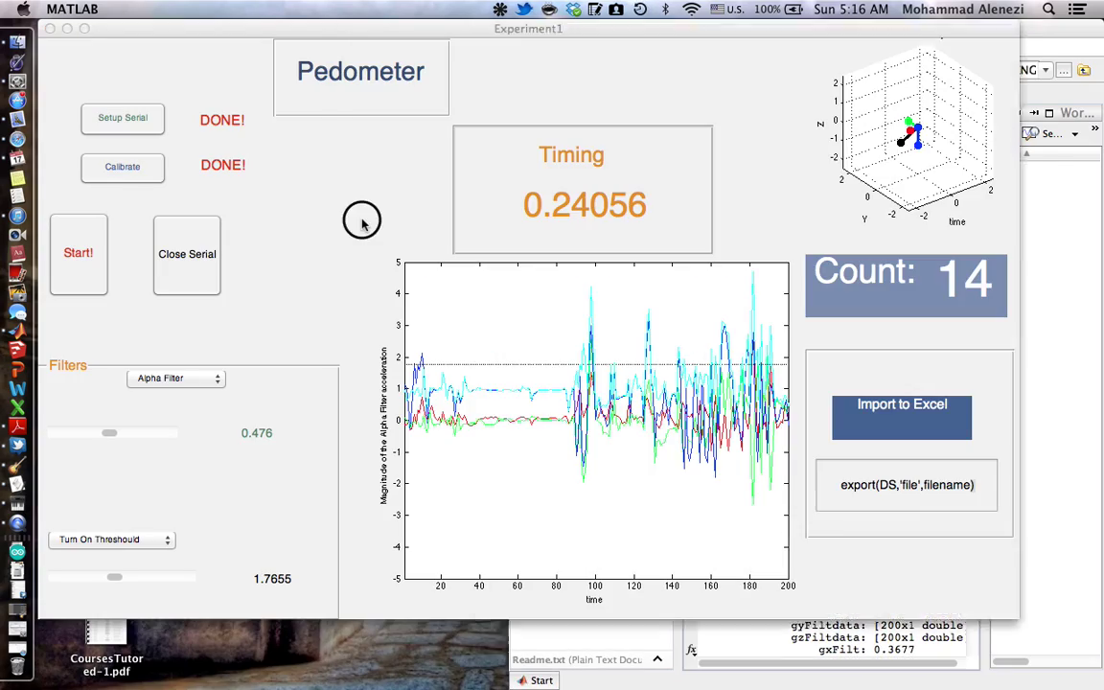